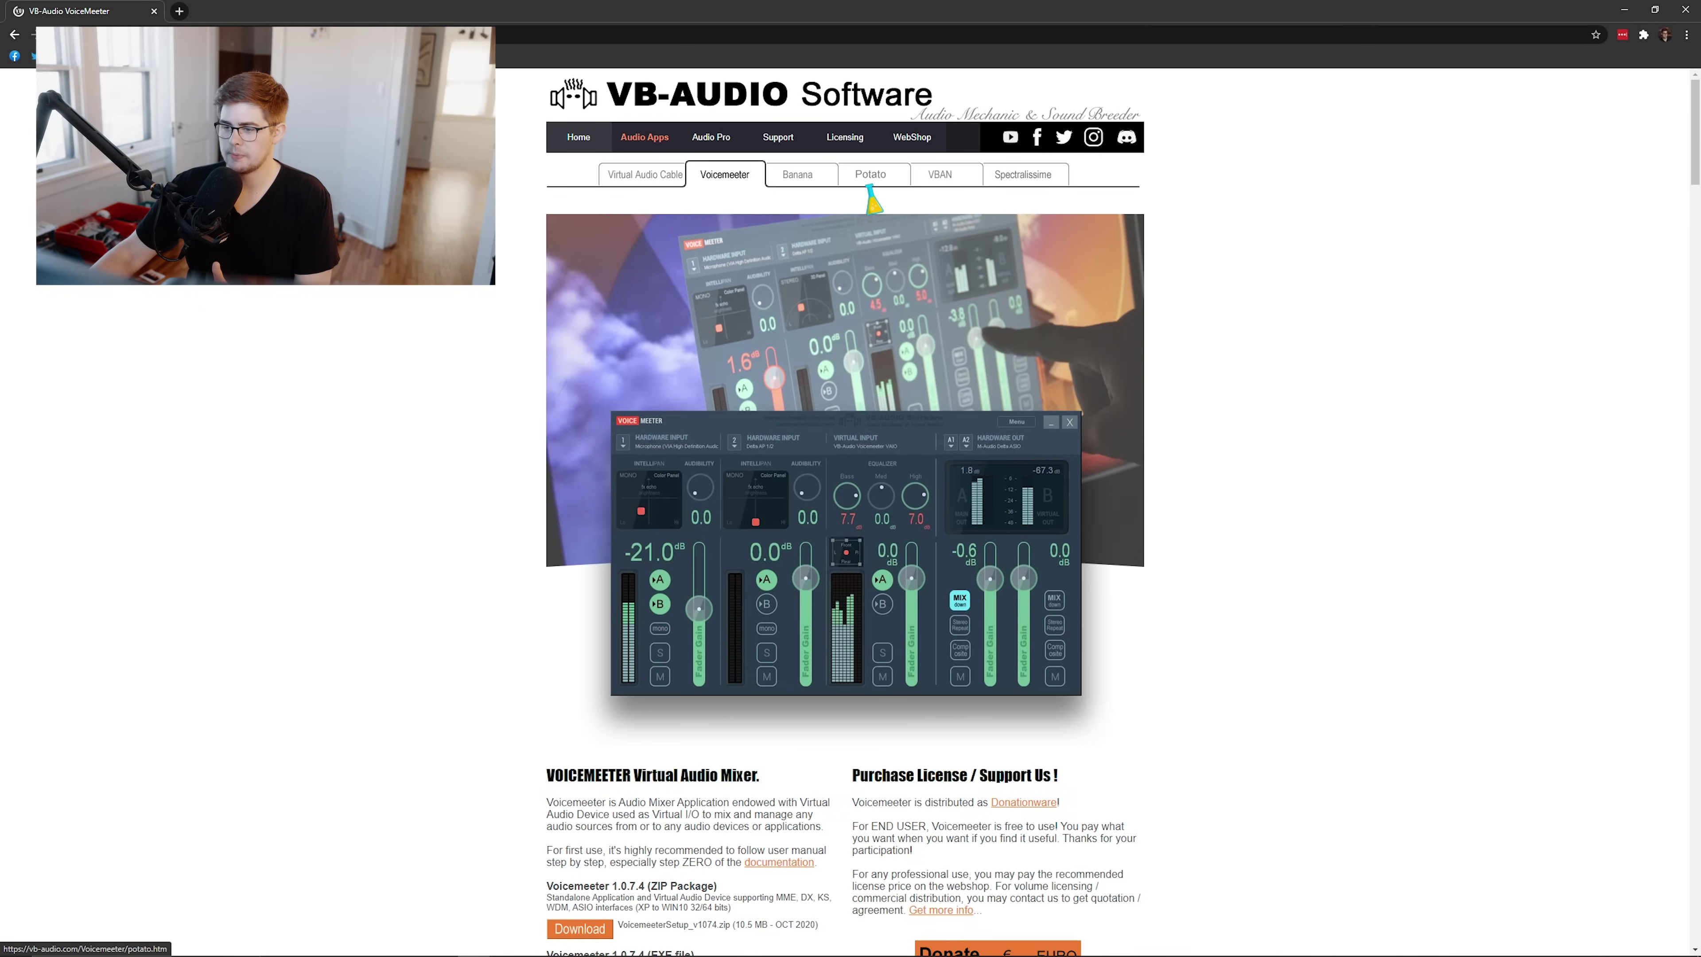
- Browse the Voicemeeter Potato and Banana pages on VB-Audio, then shrink the Chrome window
click(870, 189)
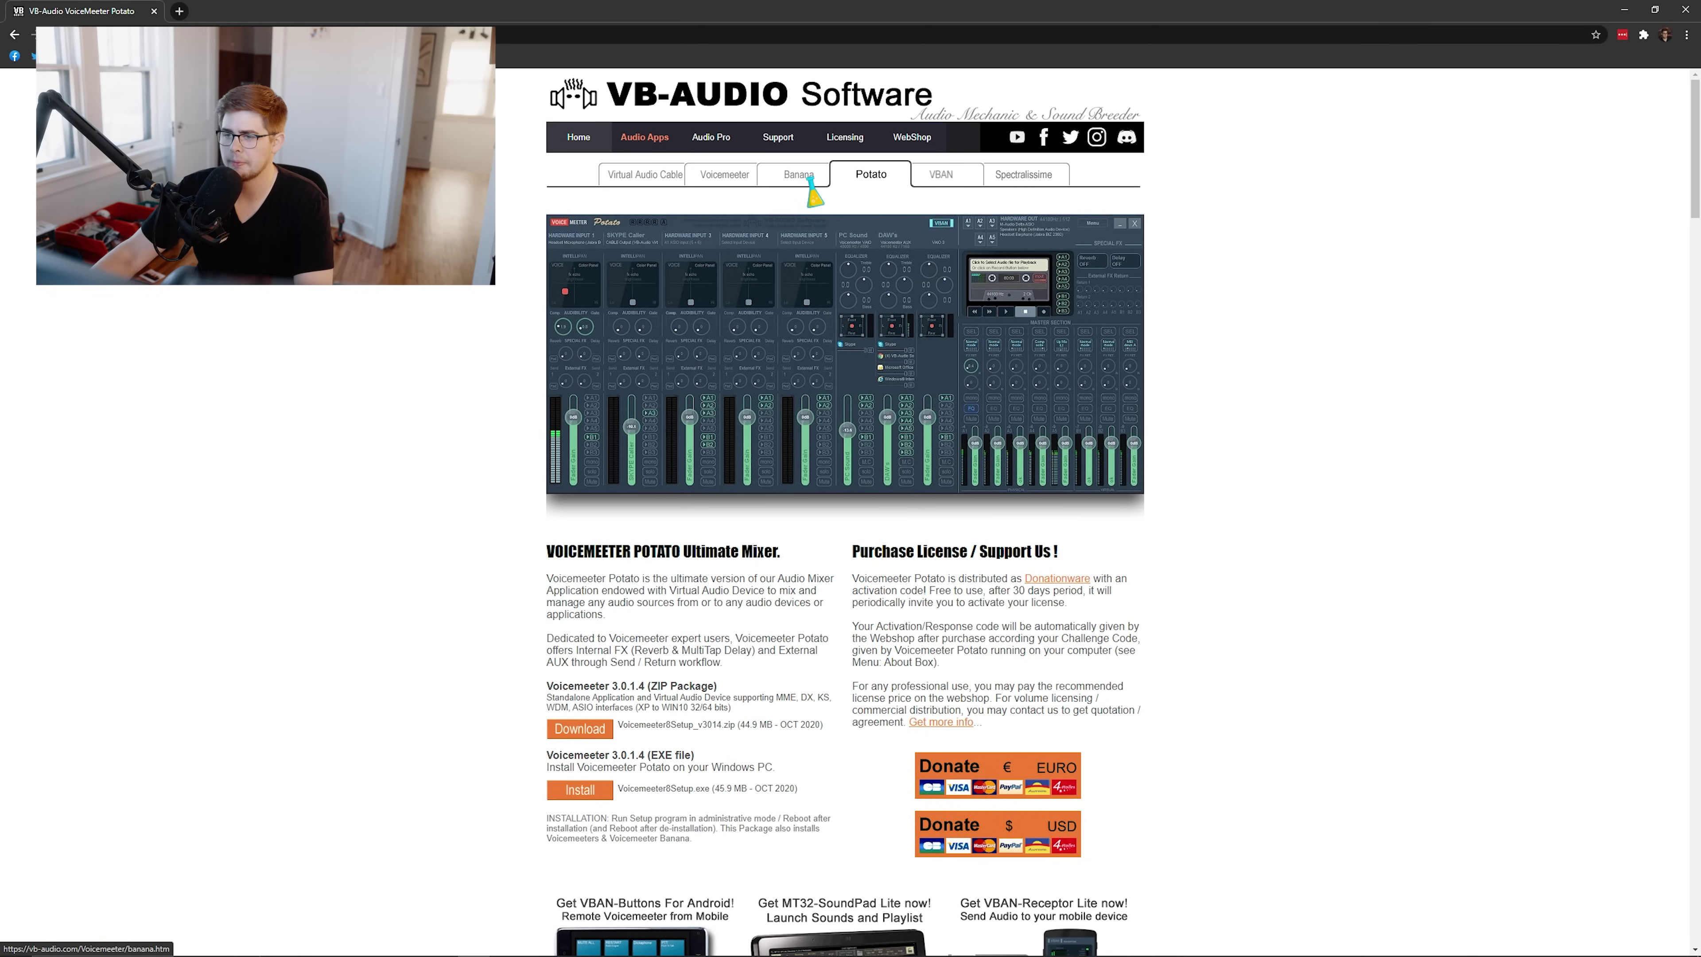
click(809, 177)
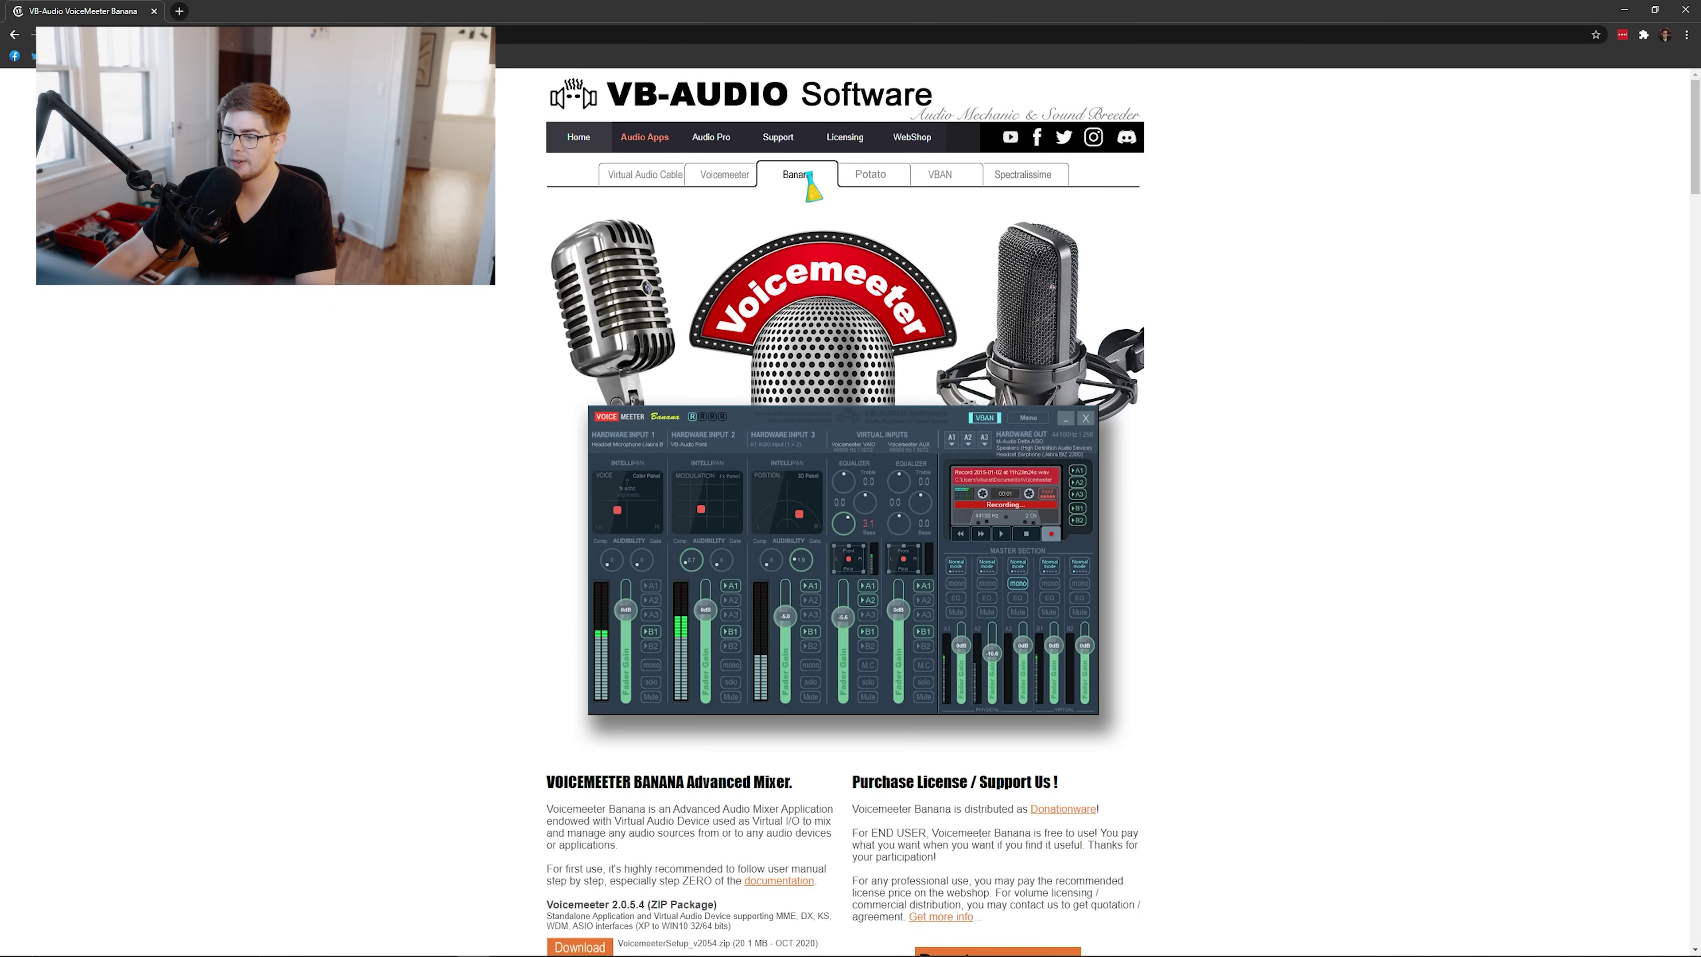
scroll(600, 779, down, 4)
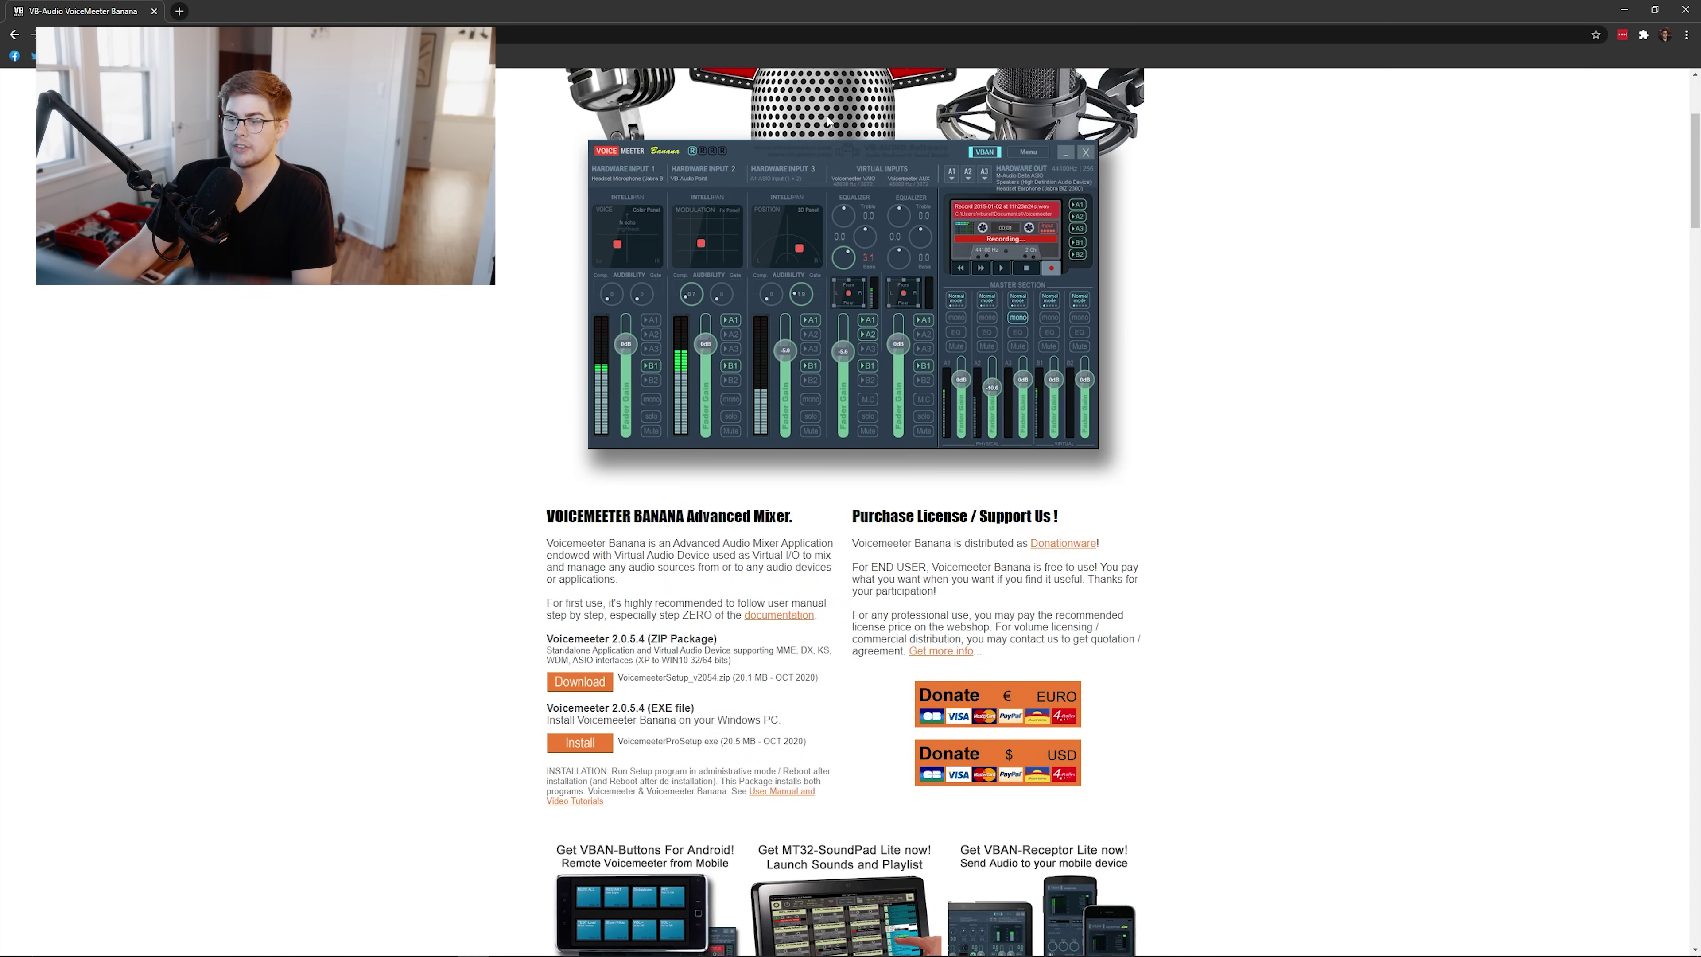
key(super+Down)
- Minimize Chrome and drag the Voicemeeter Banana mixer window further left on the desktop
click(1125, 108)
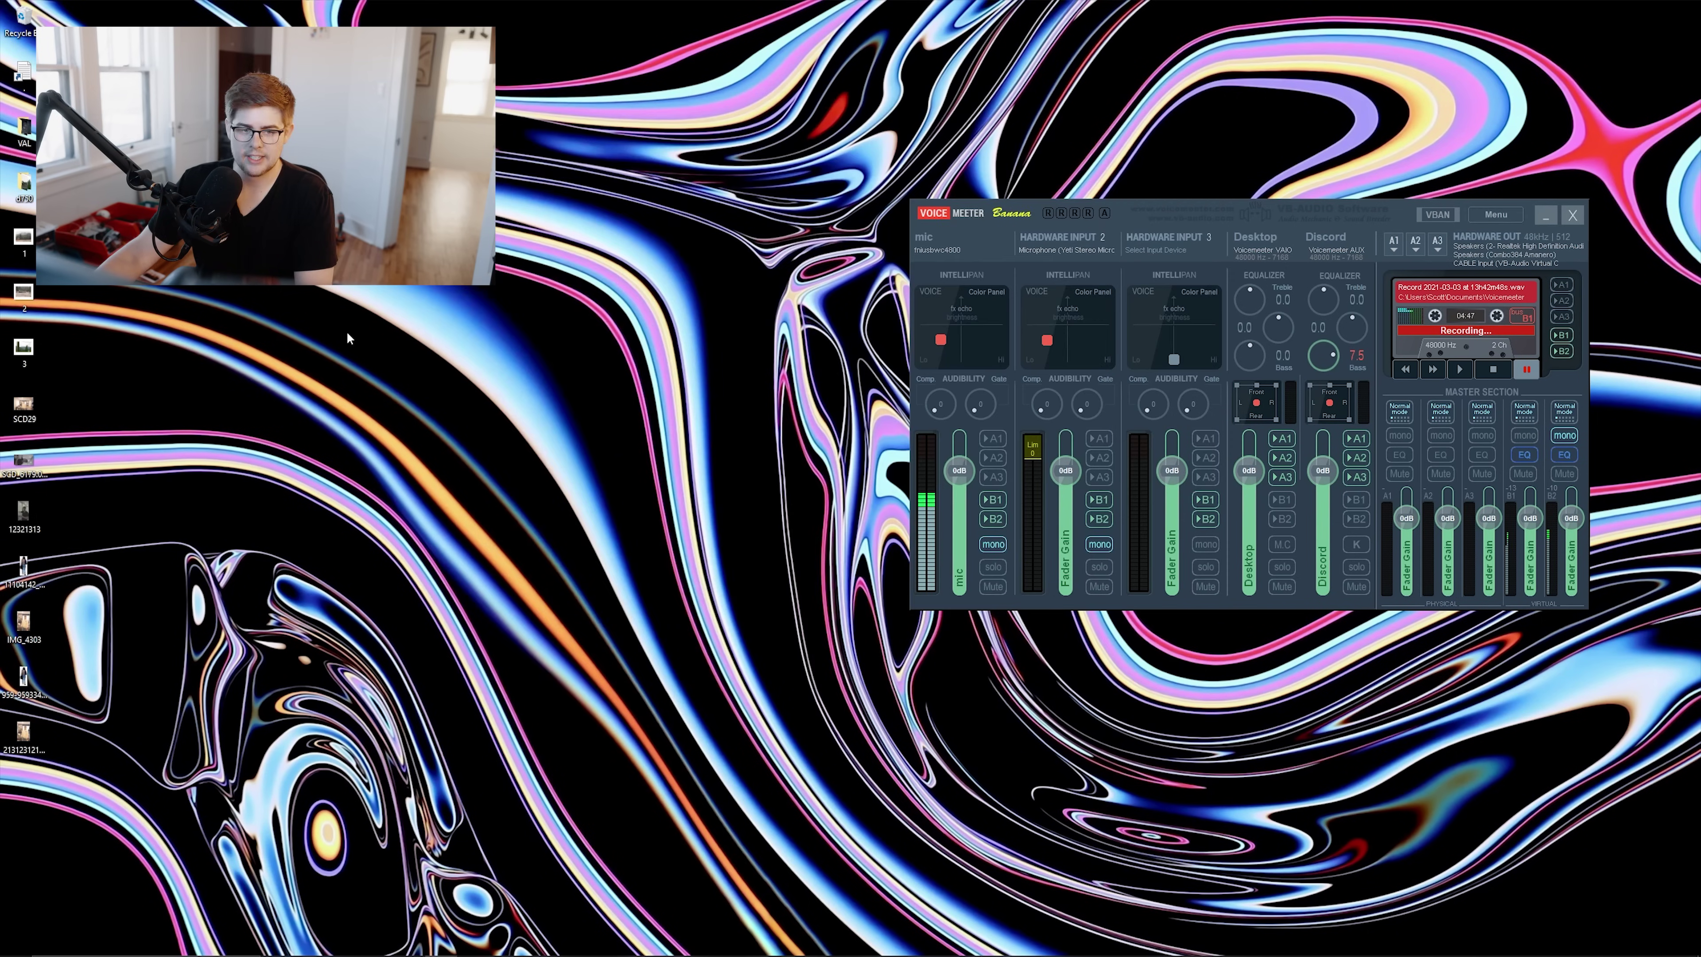
drag(1109, 212, 764, 209)
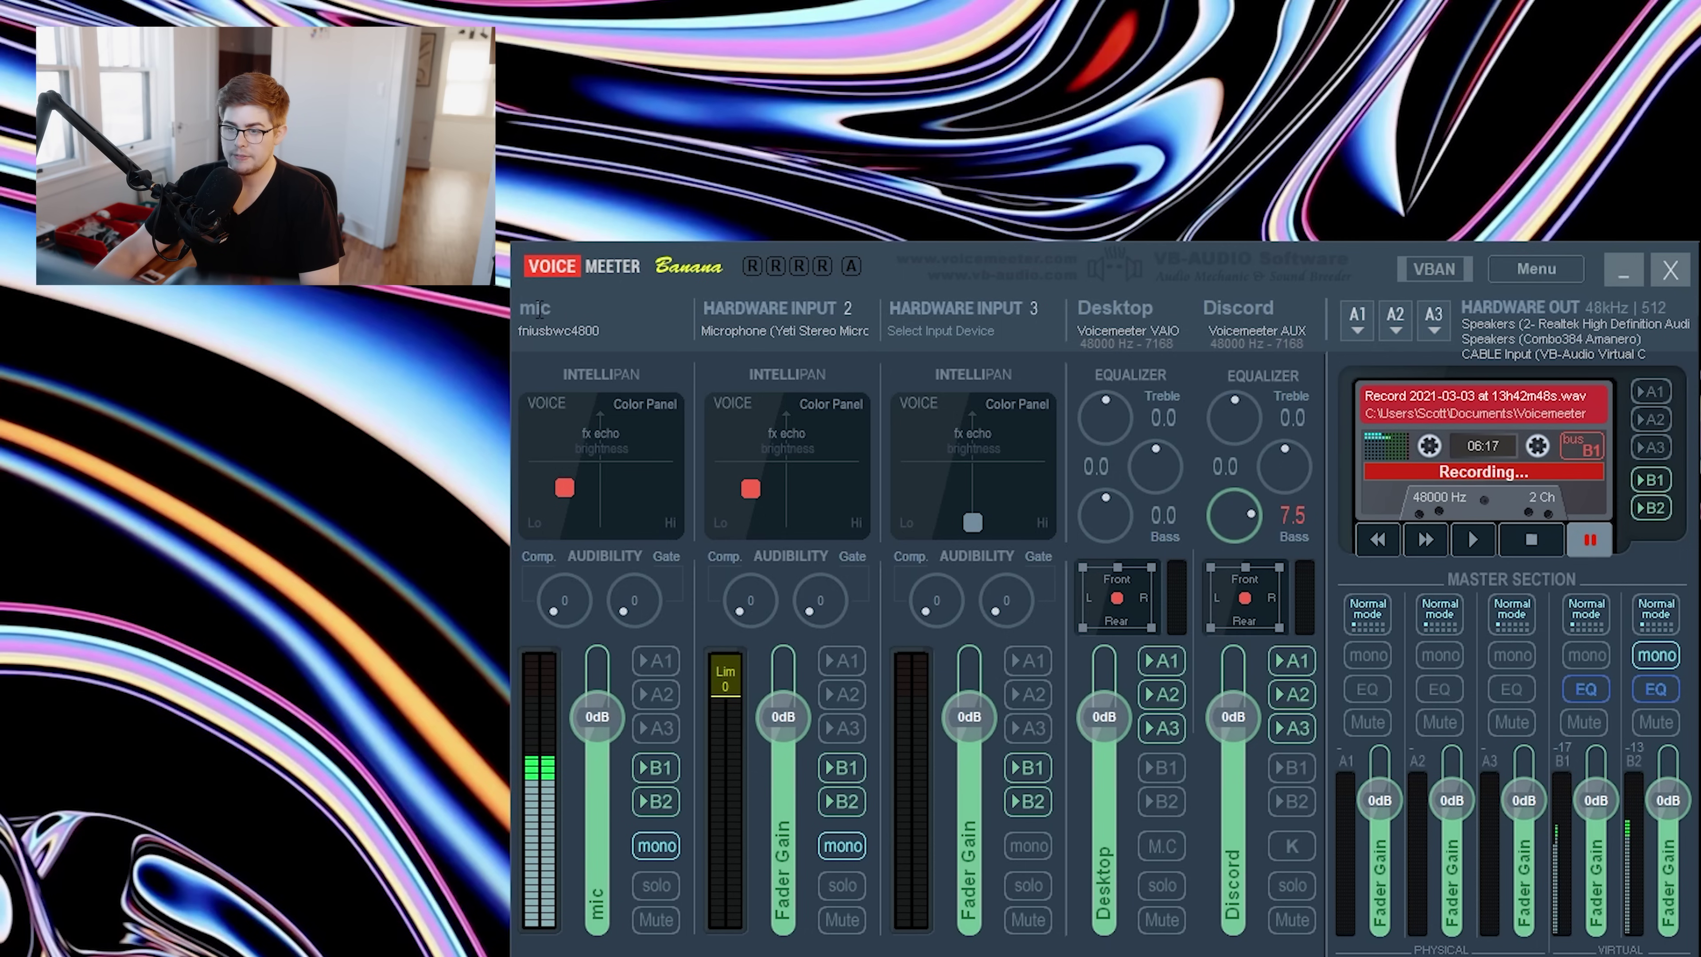
- Rename the first input strip from mic to NT1, leaving its fniusbwc4800 input device unchanged
right_click(569, 307)
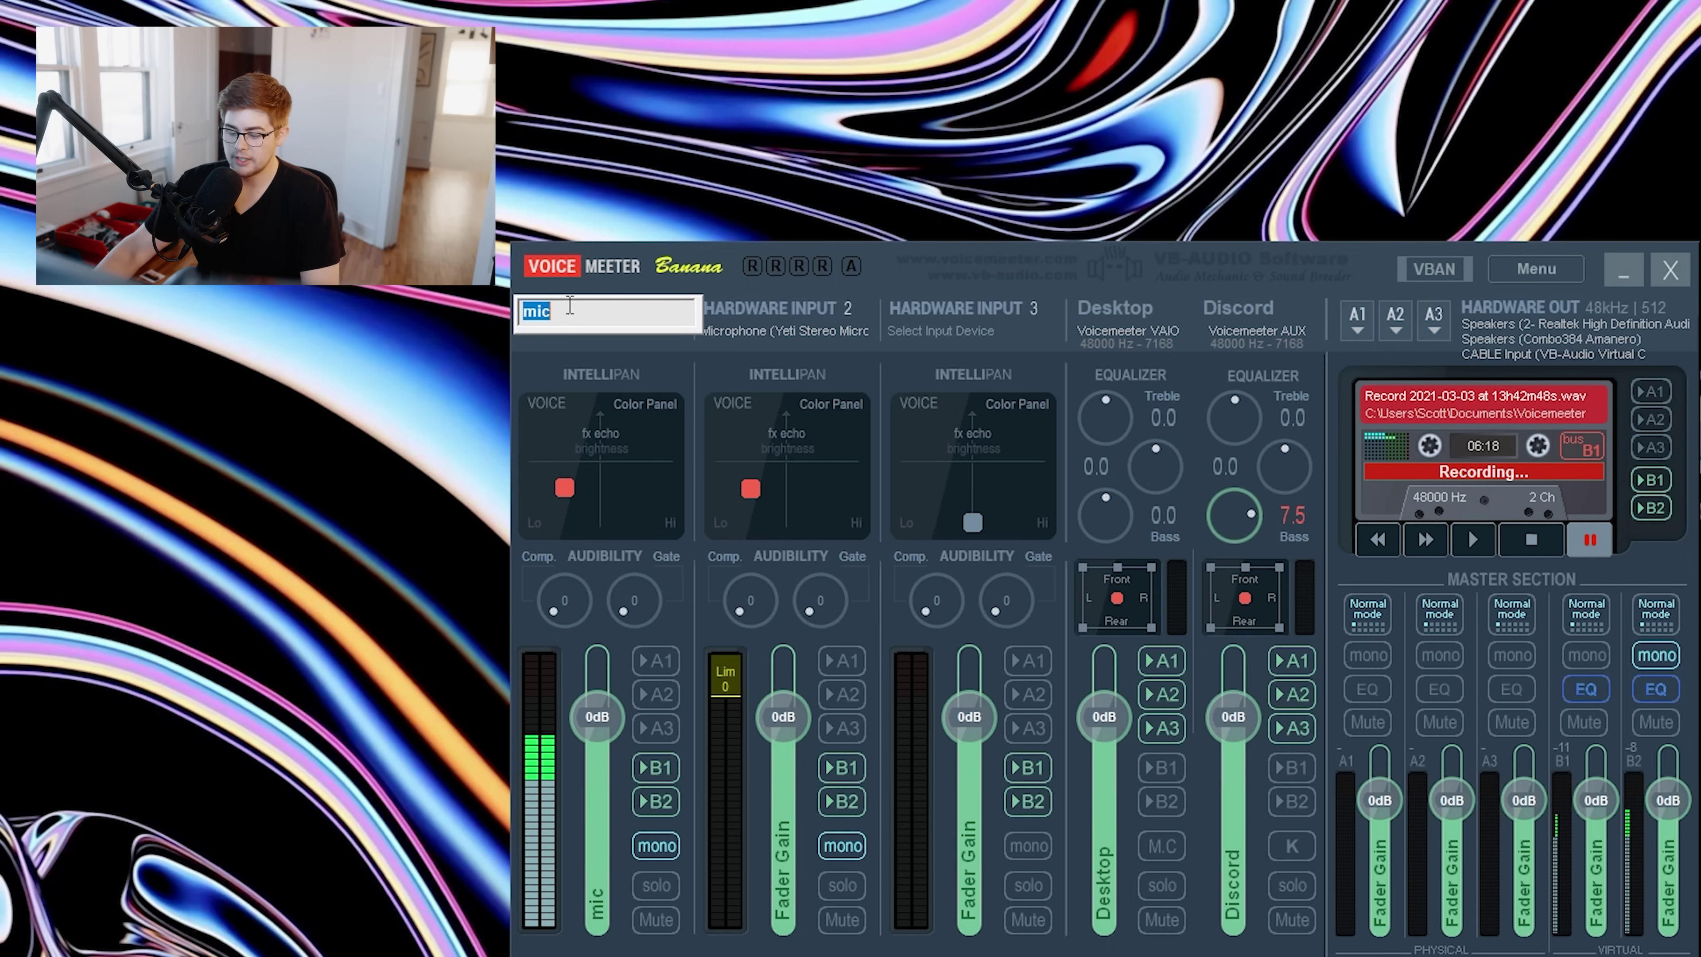
text(NT1)
key(Return)
click(589, 322)
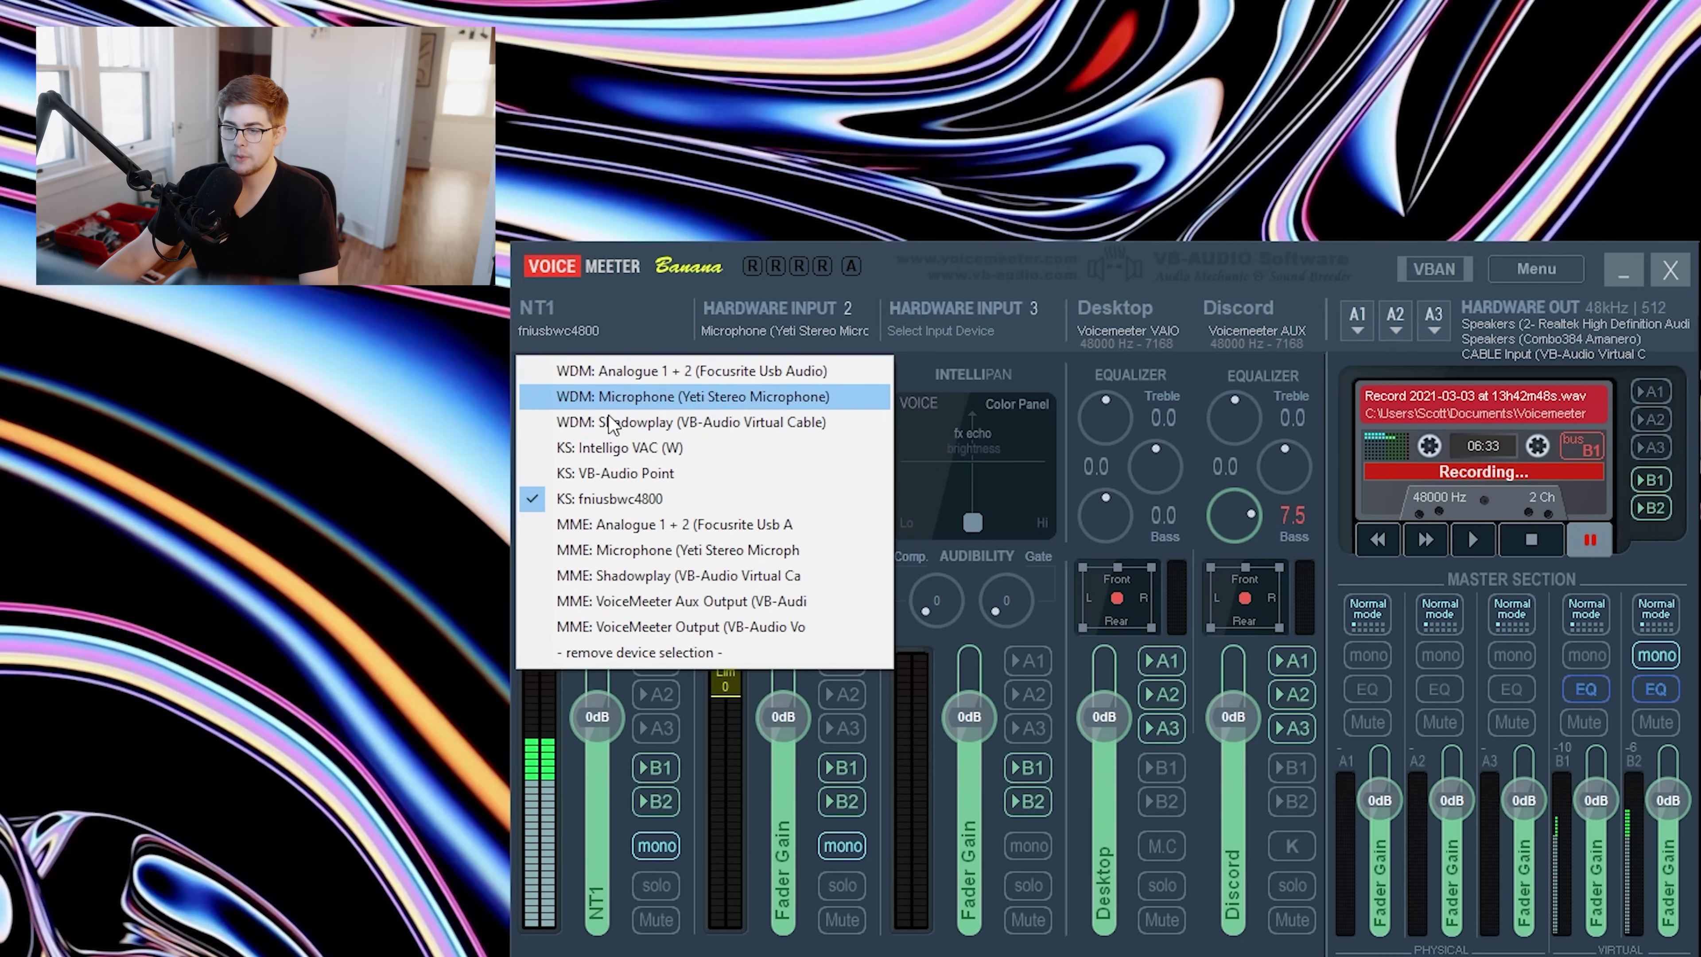
click(1022, 296)
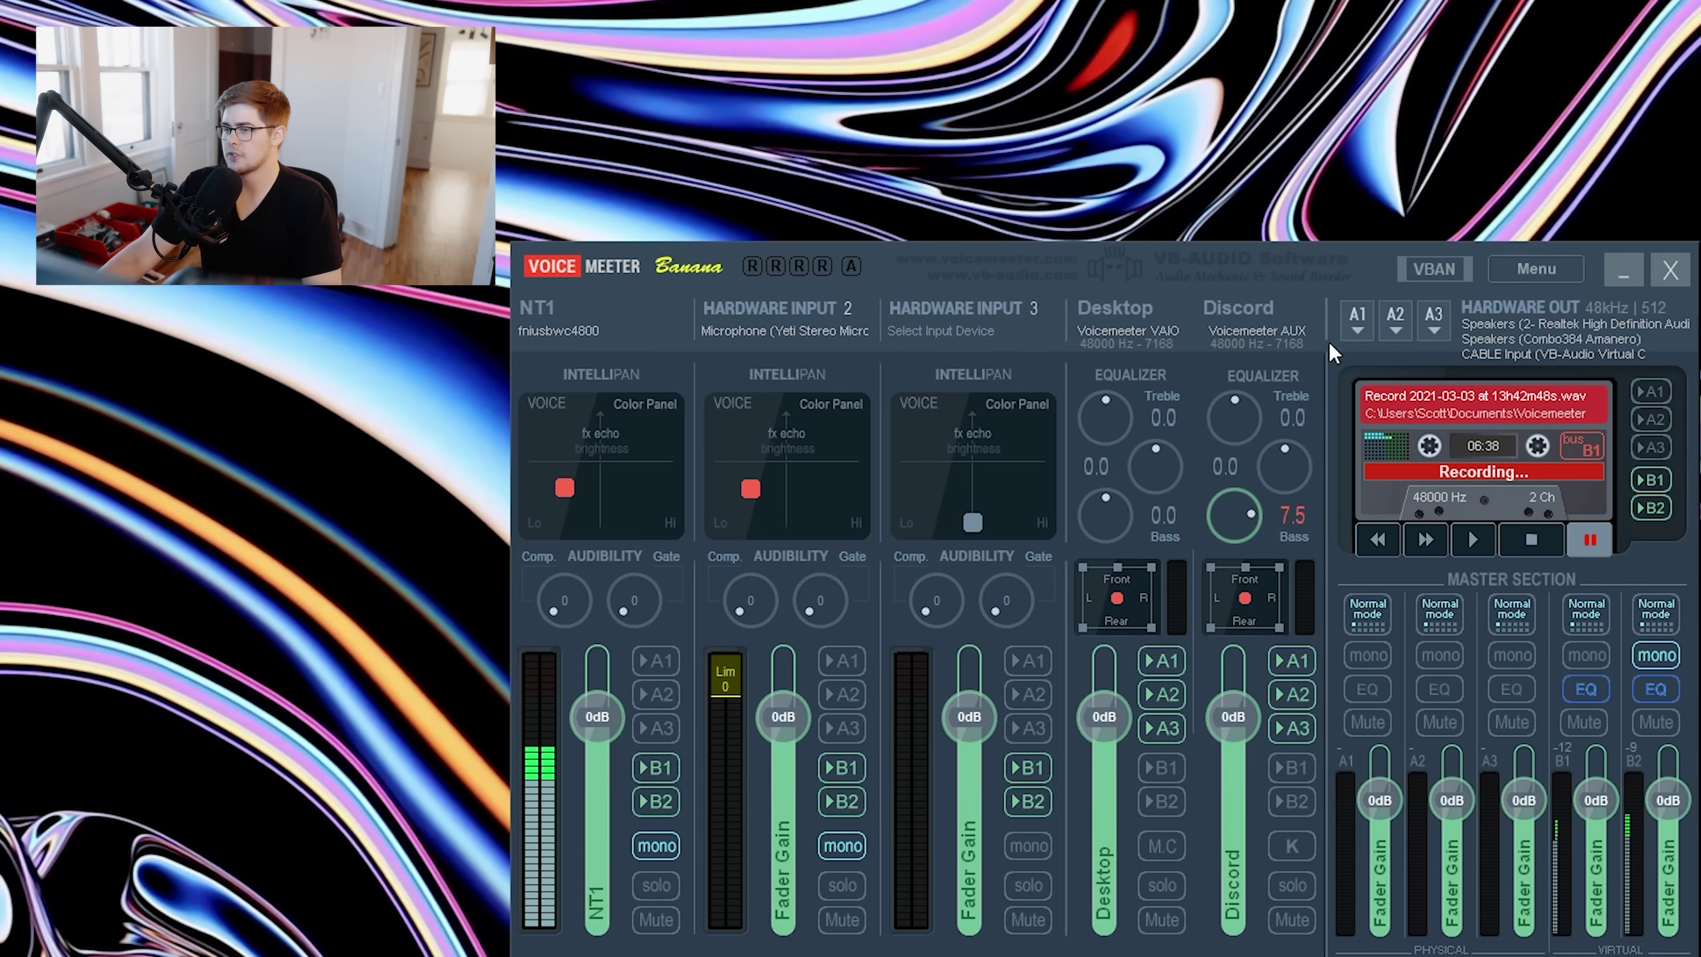
click(1360, 324)
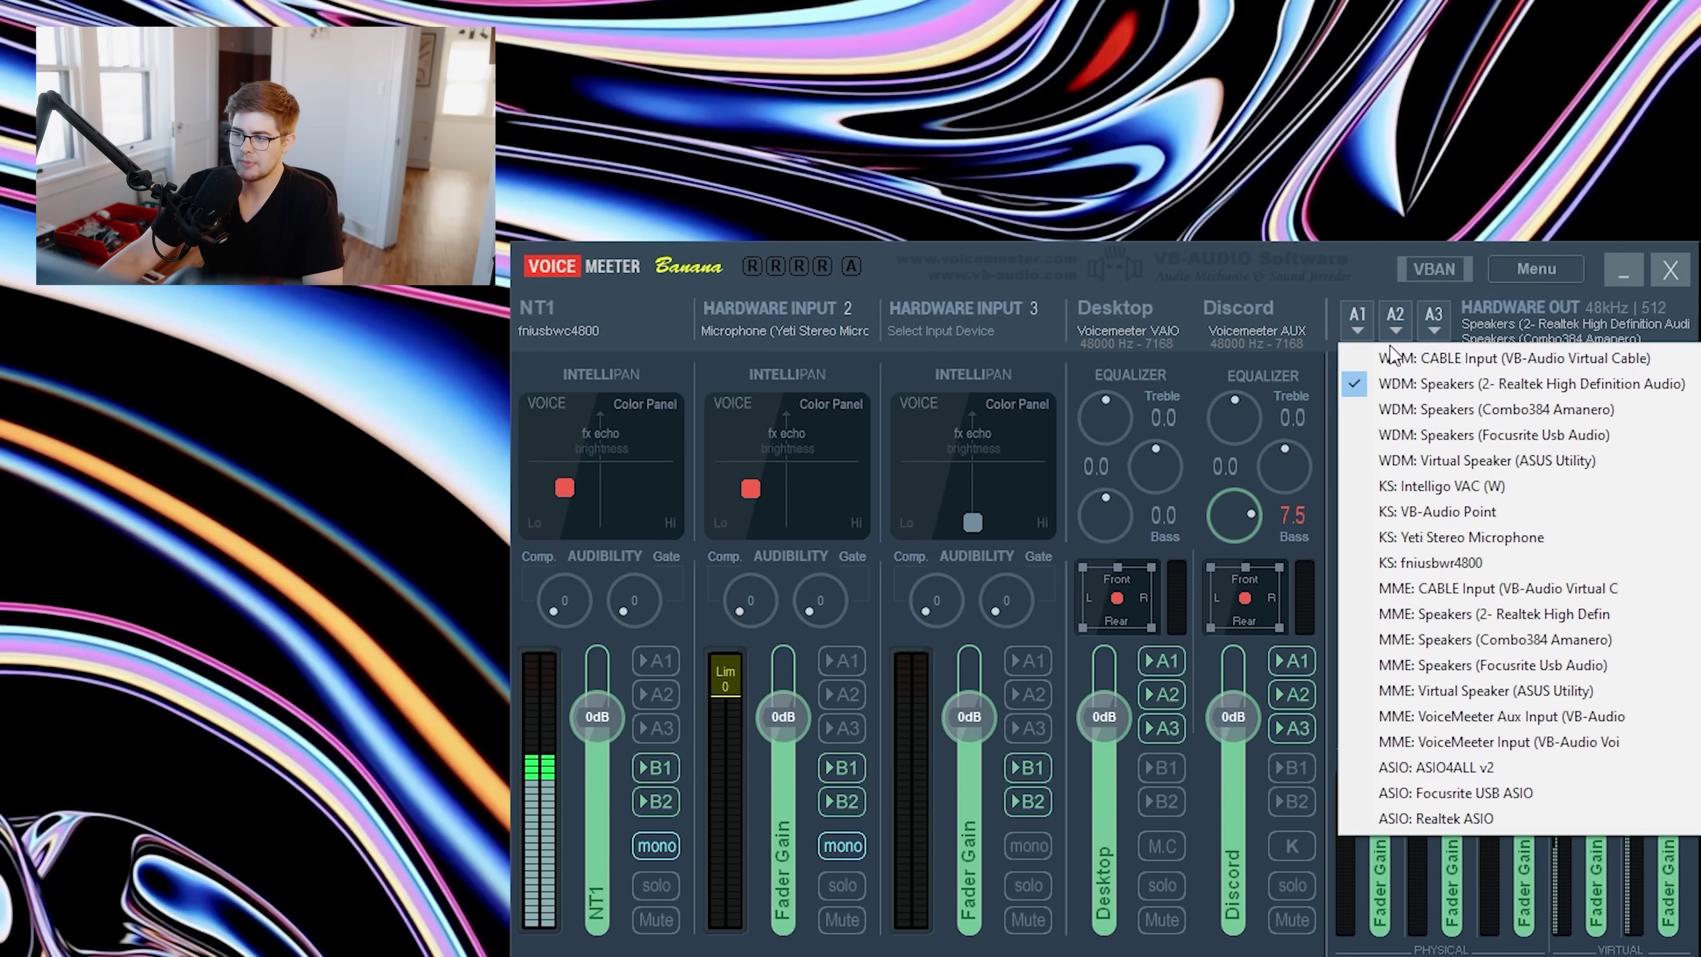
click(1393, 320)
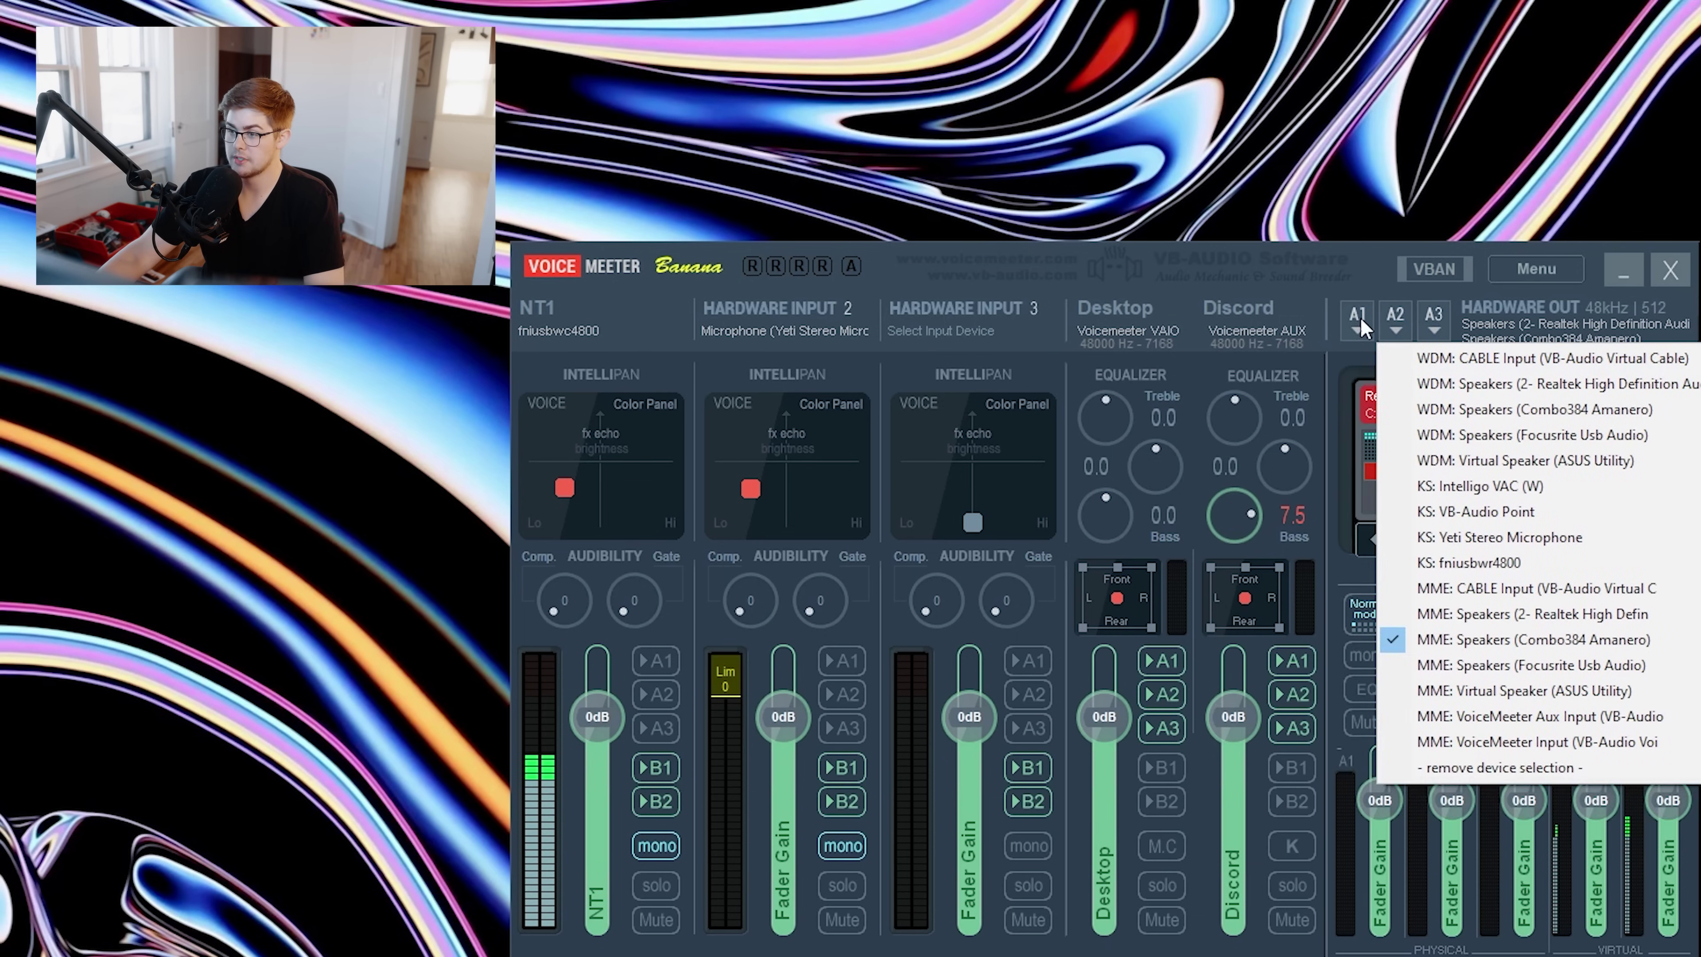
click(1357, 320)
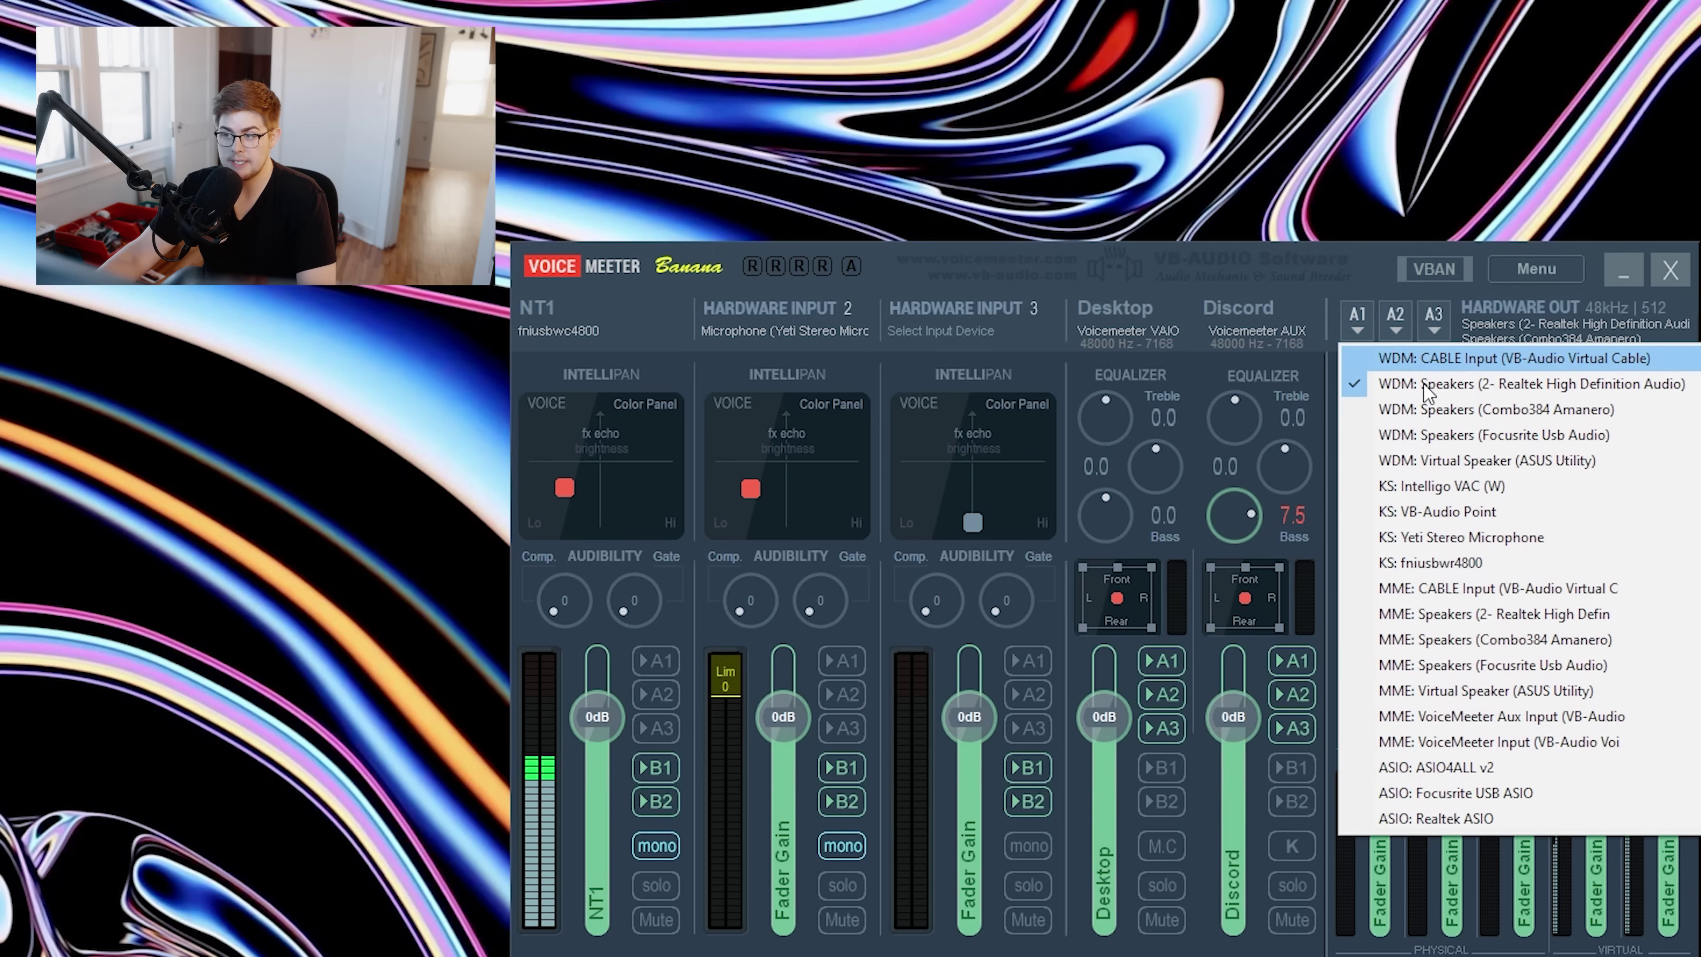
click(1394, 321)
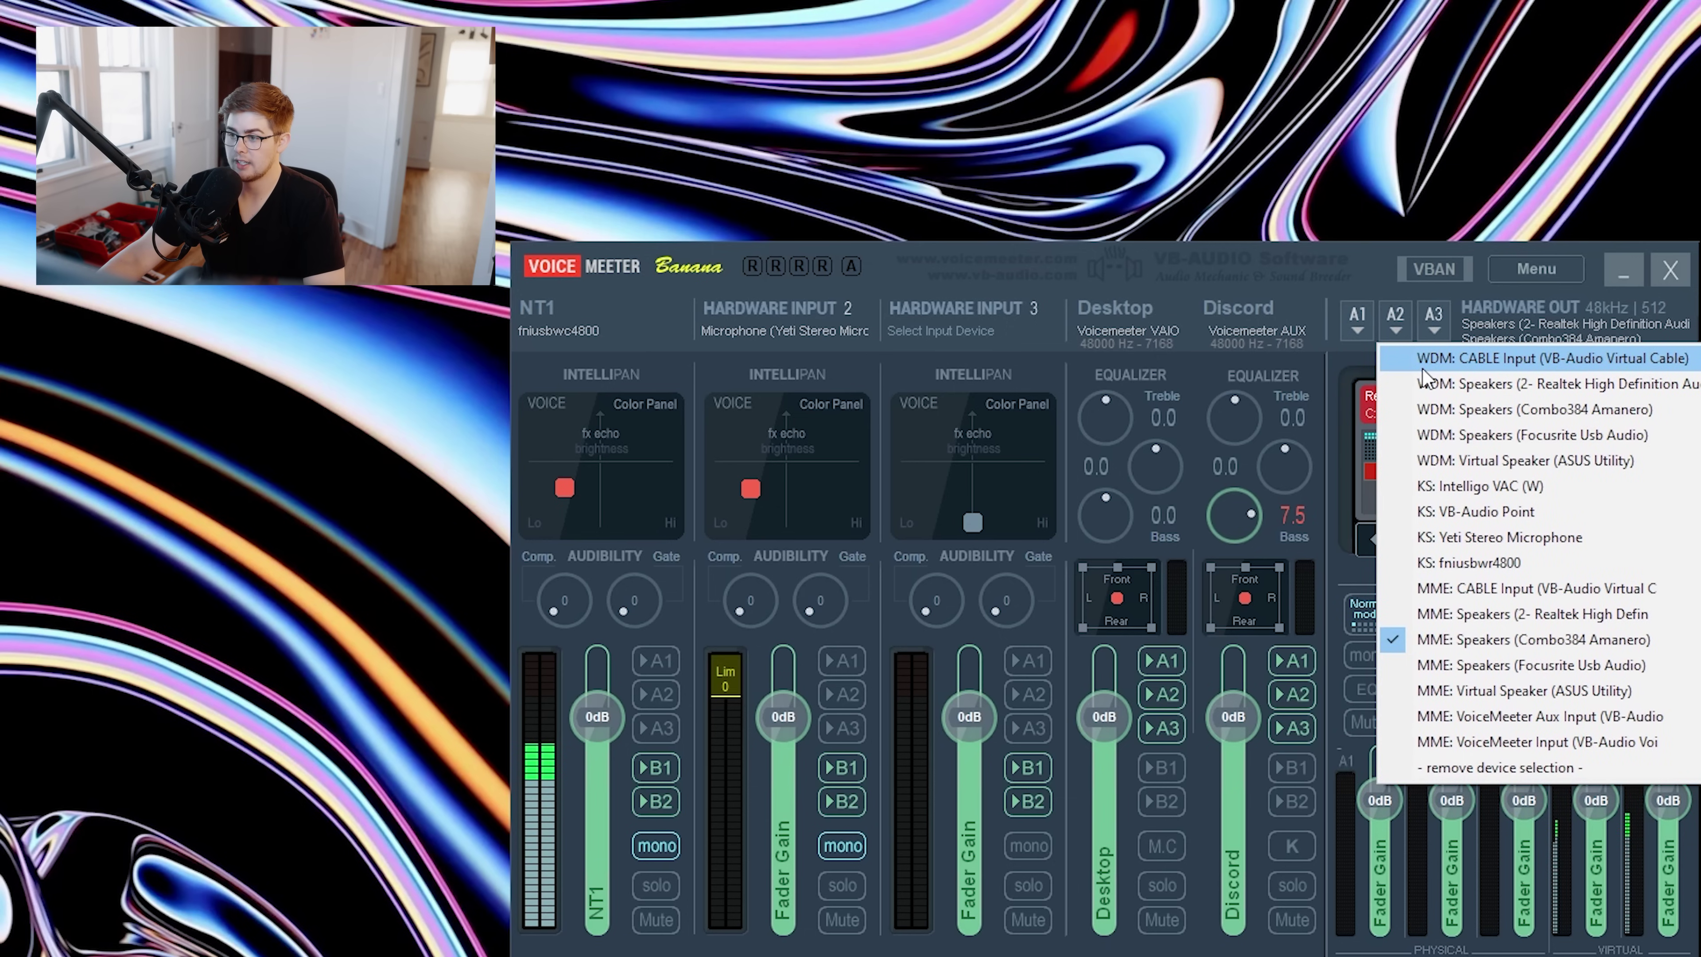
click(1433, 328)
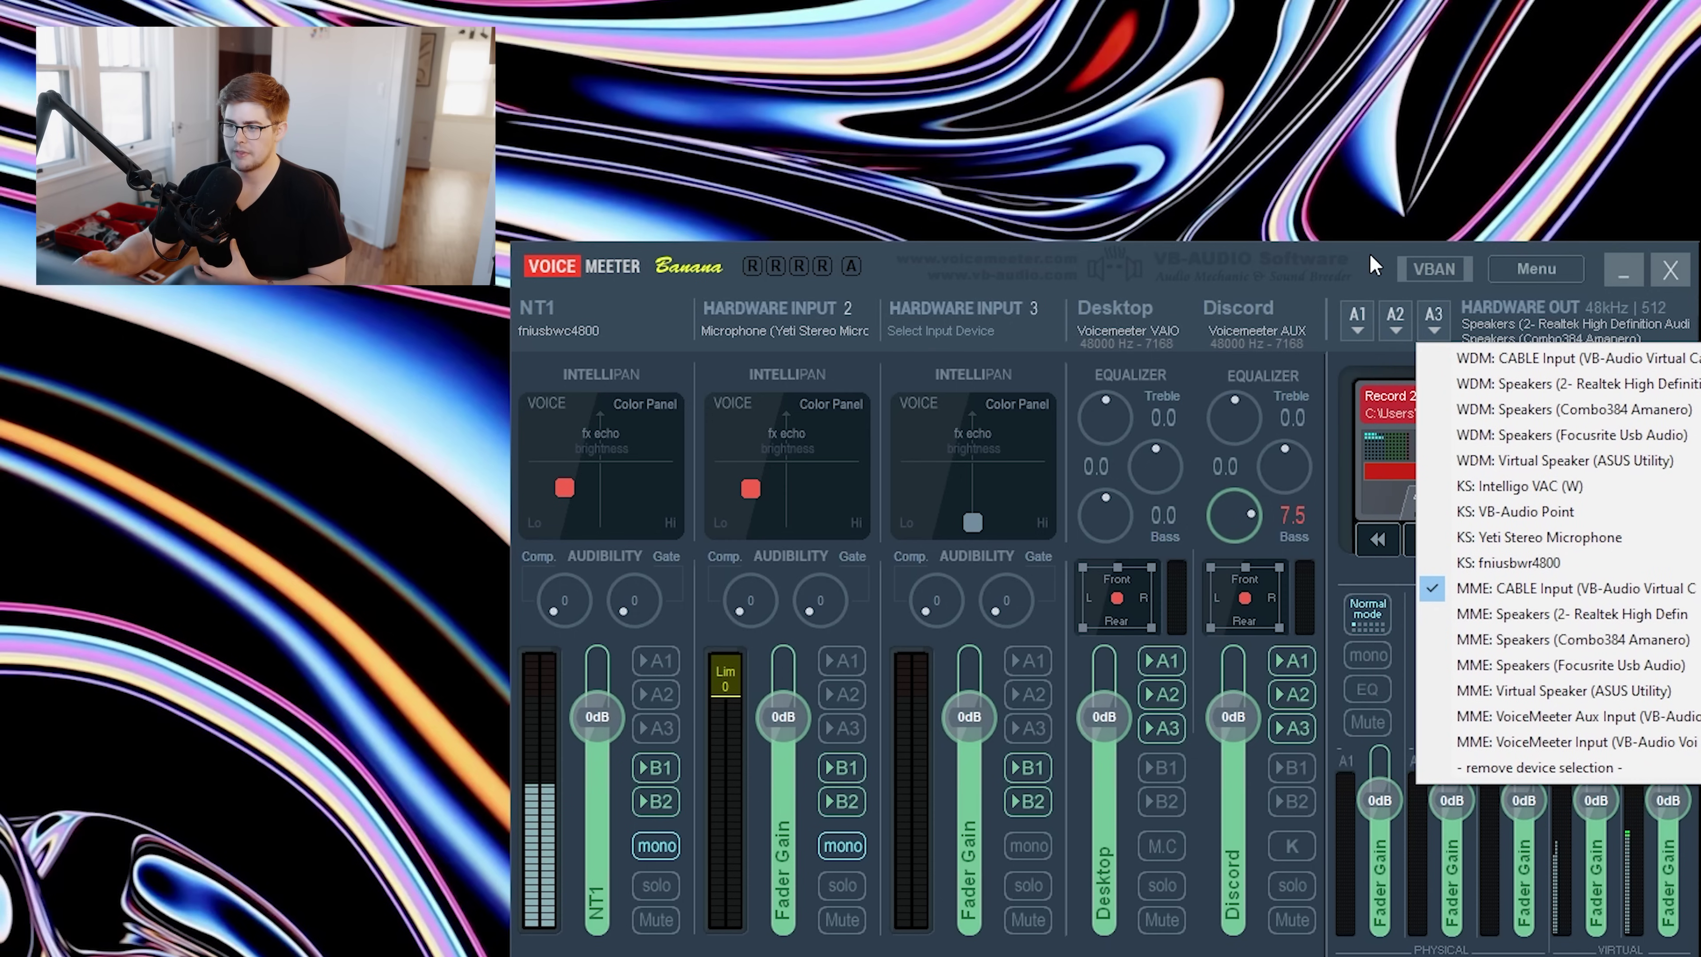
click(1370, 253)
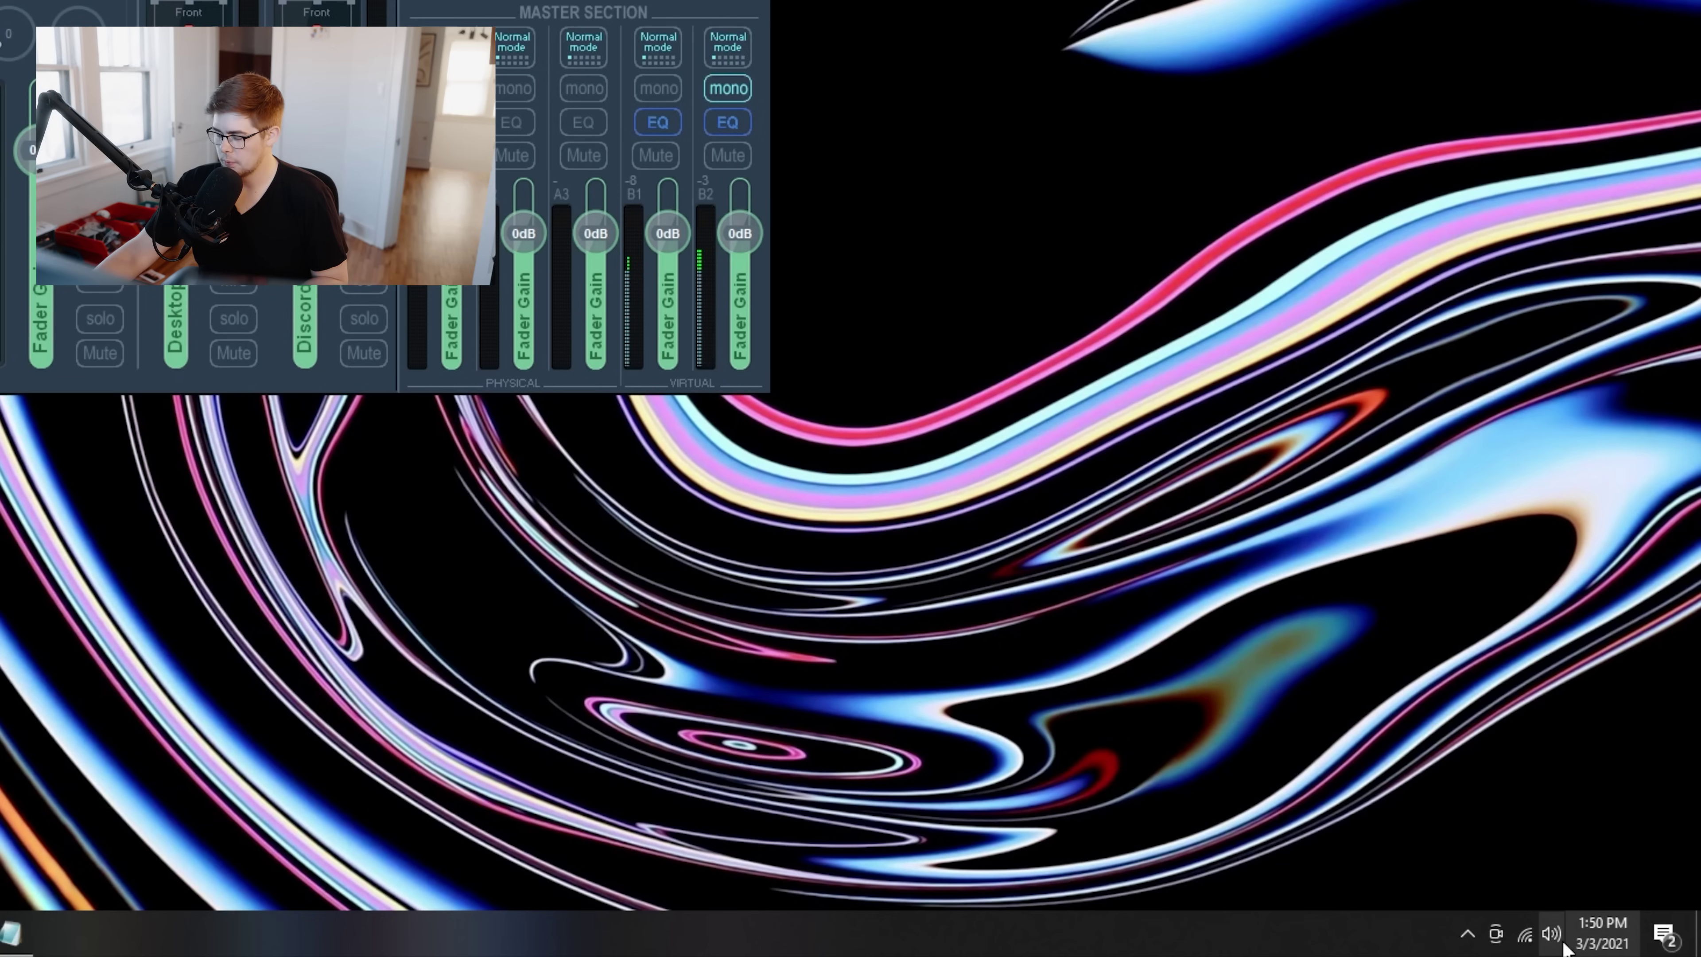
- Open the Sound control panel and review the playback devices, with VoiceMeeter Input as default
right_click(1557, 938)
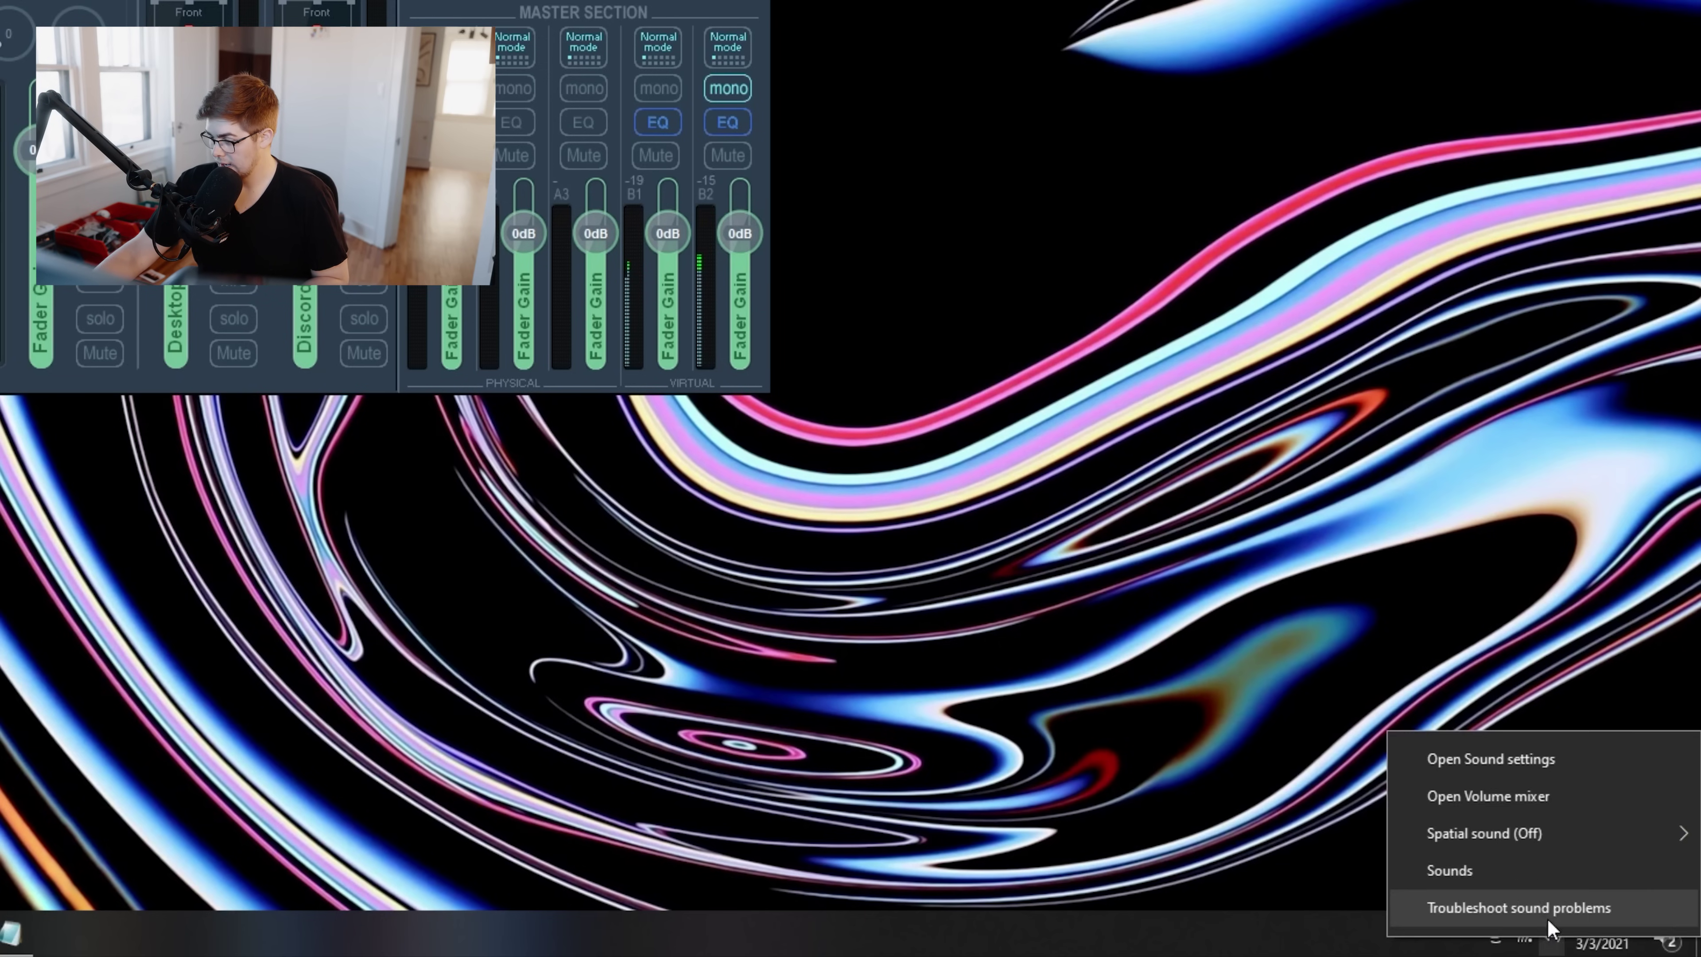
click(1527, 871)
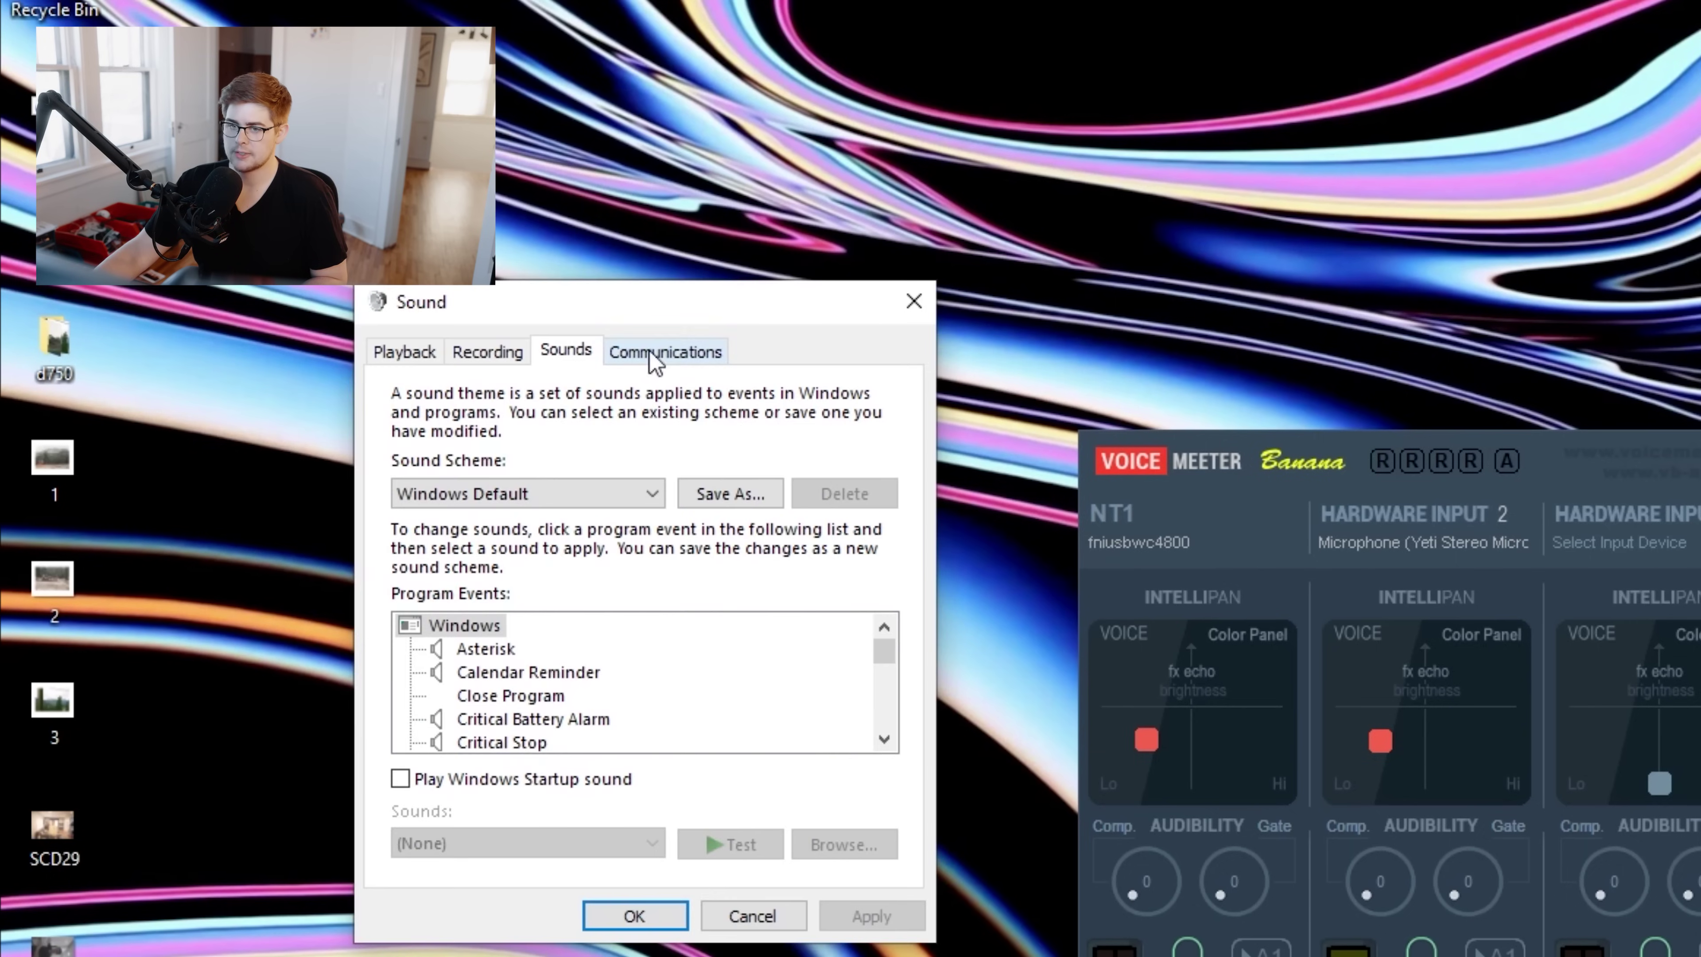
drag(640, 311, 778, 330)
click(580, 382)
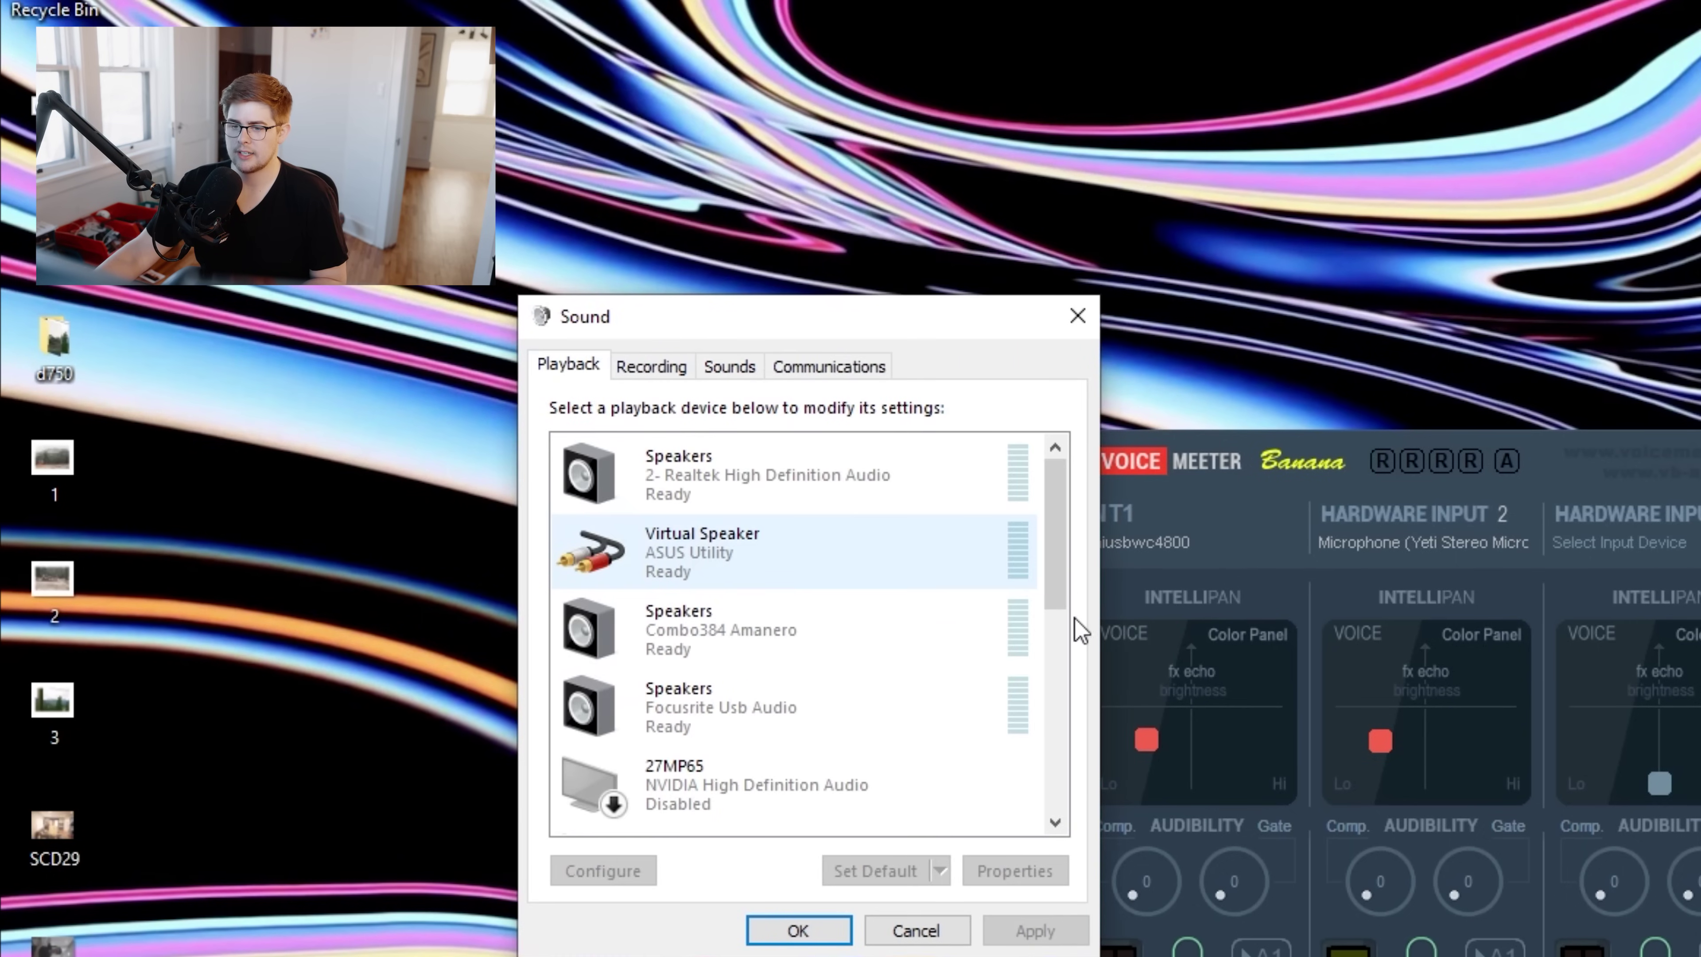
scroll(1067, 700, down, 5)
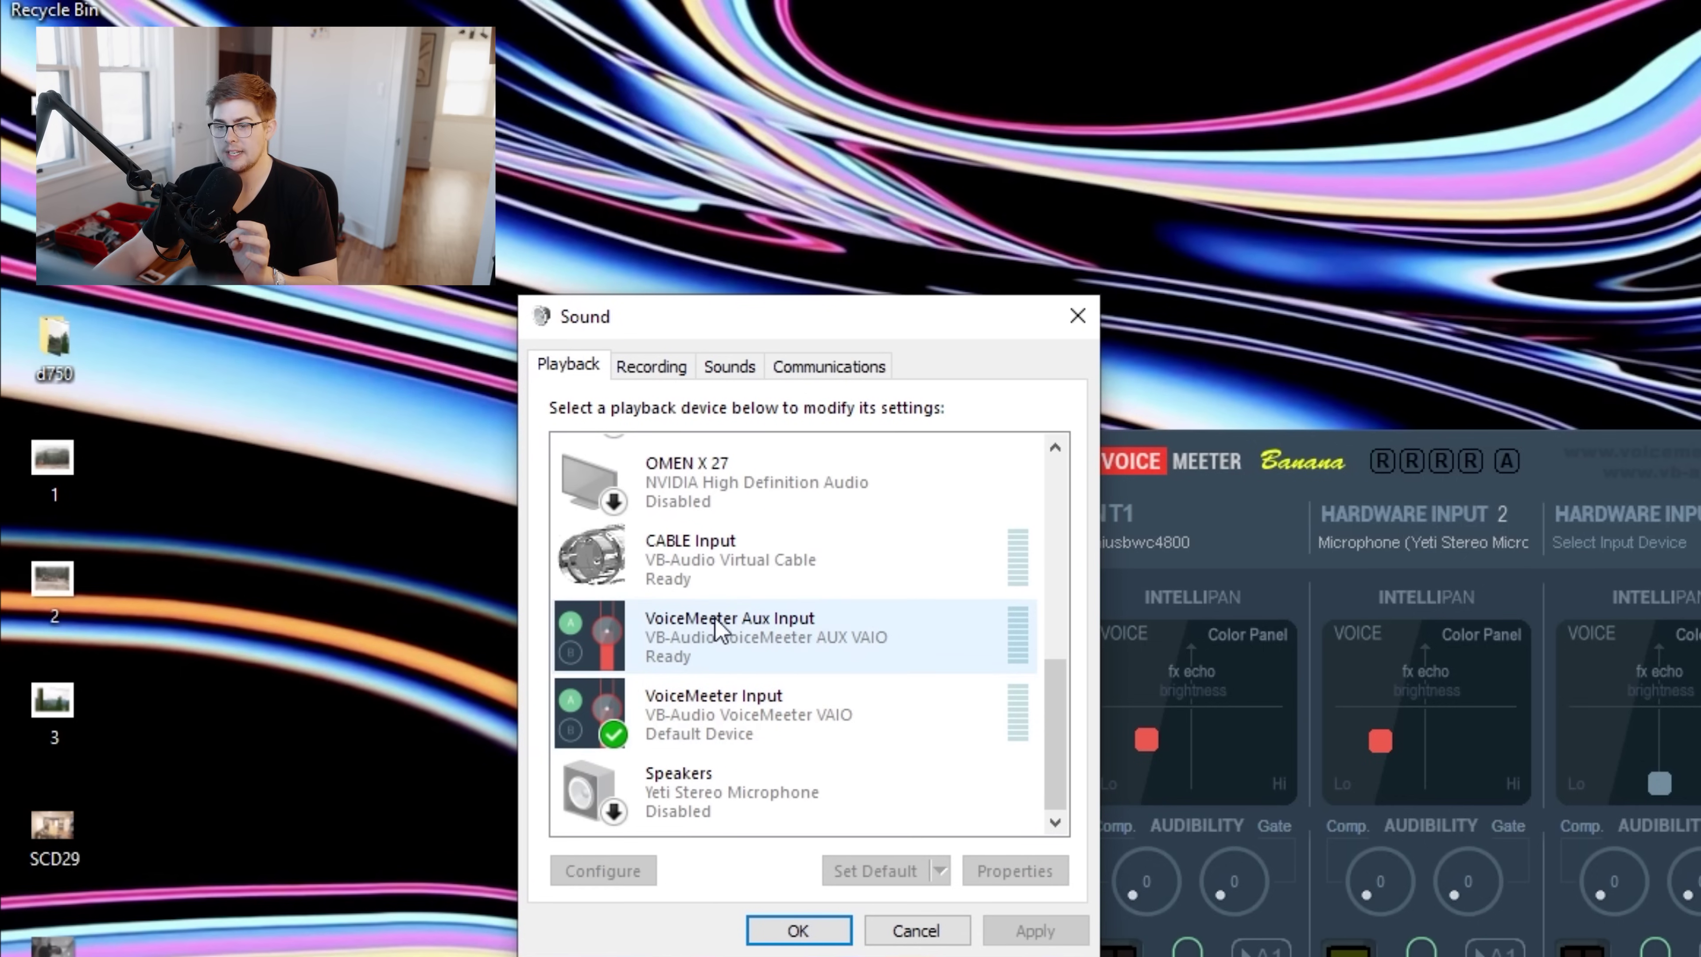
- Check the recording devices, confirming VoiceMeeter Output is the default recording device
click(650, 366)
drag(1048, 517, 1072, 742)
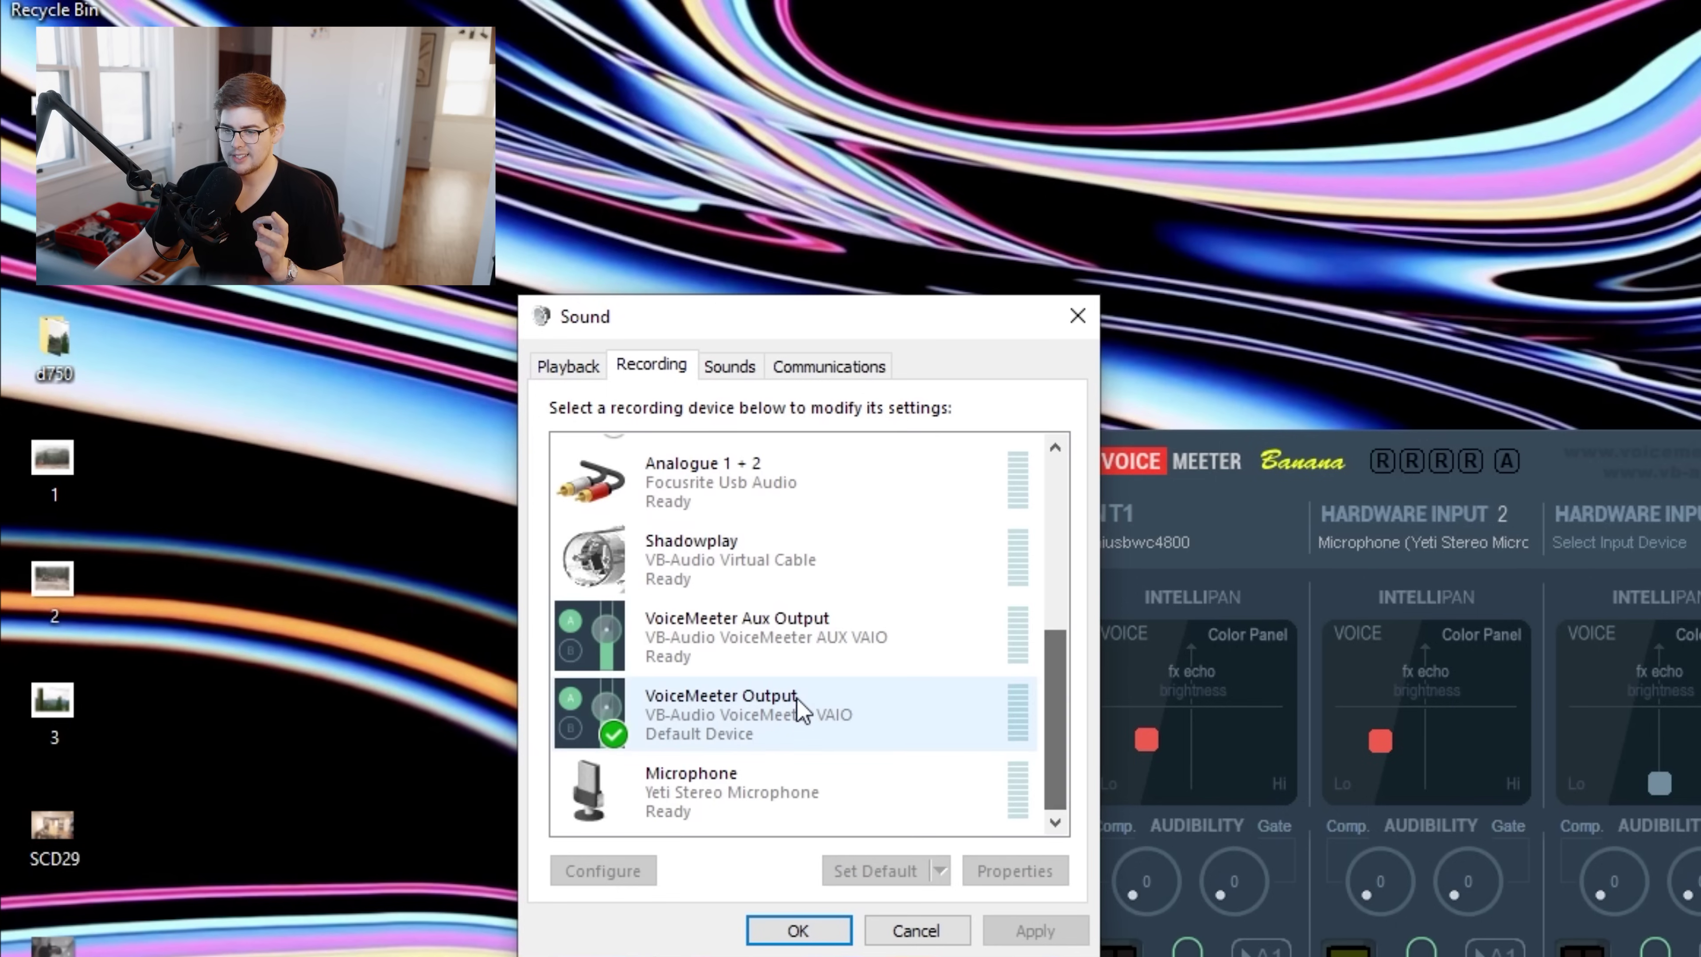
right_click(793, 713)
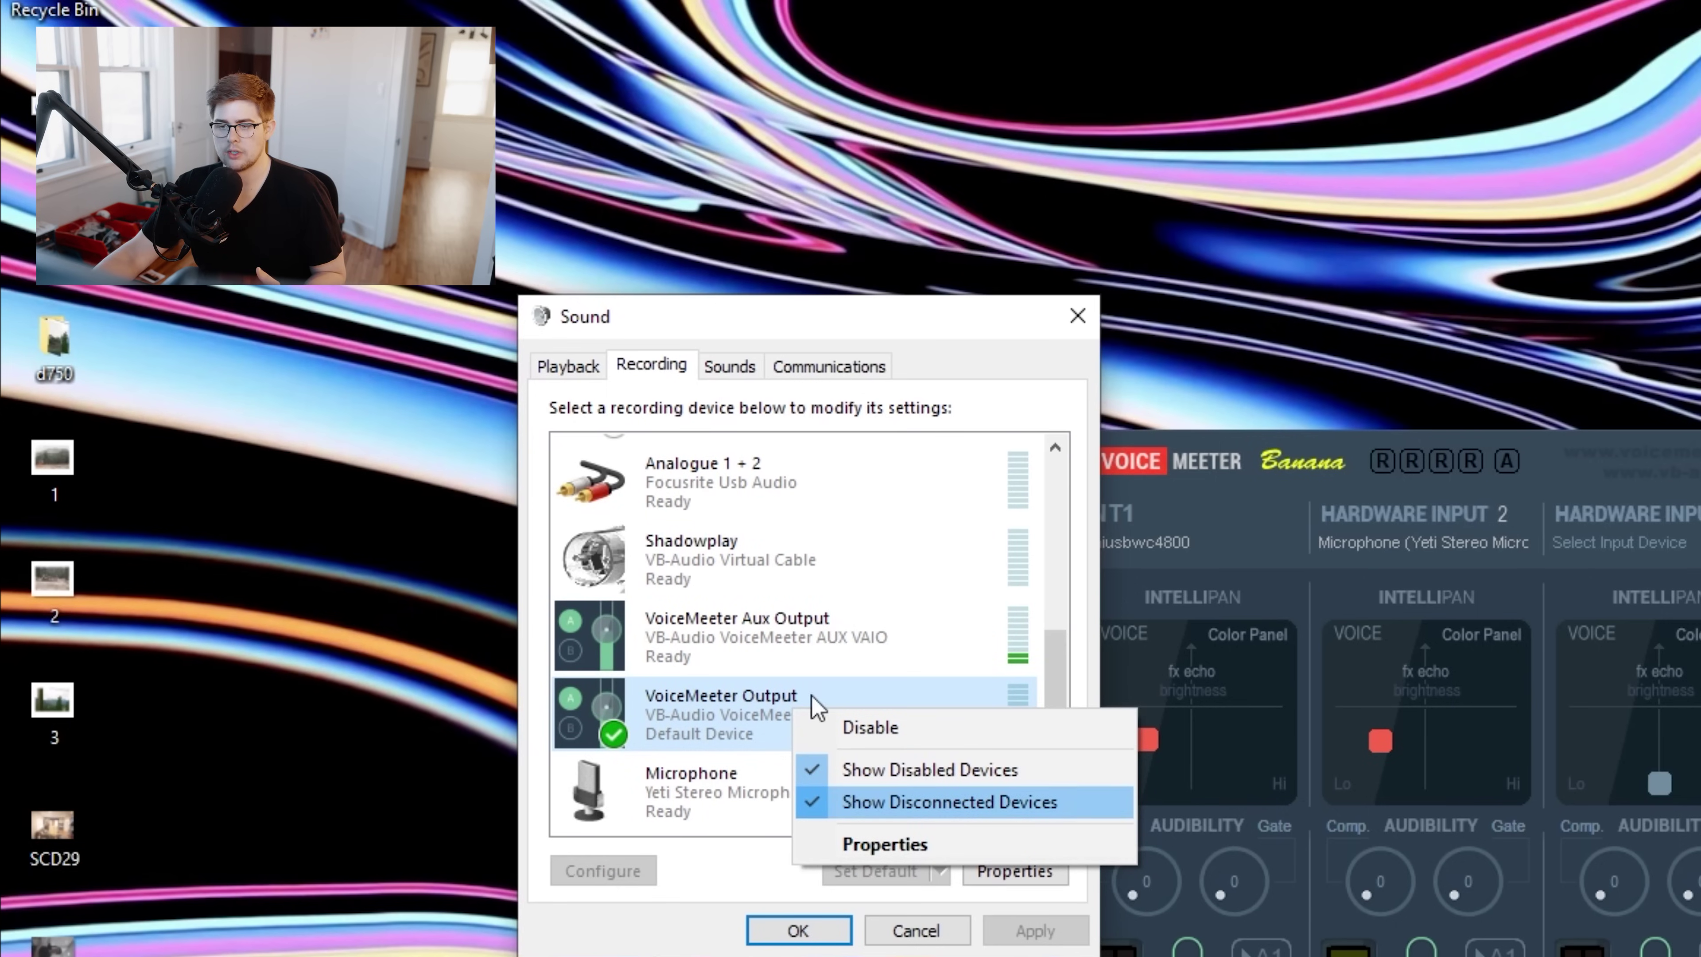
click(922, 343)
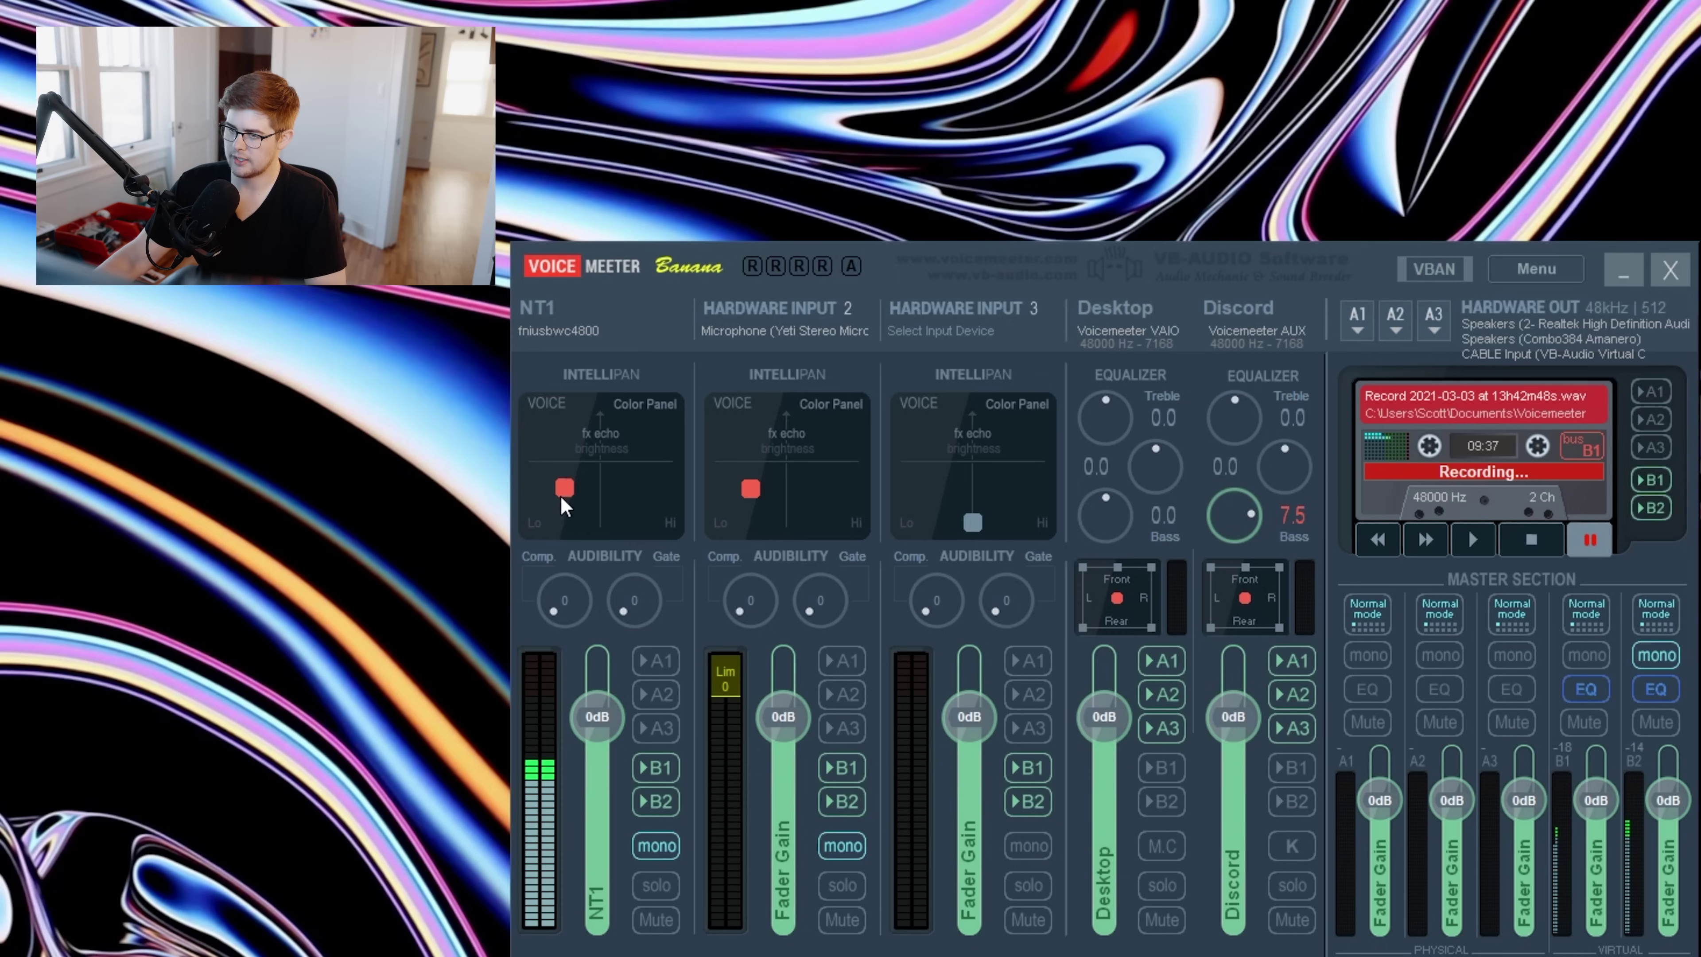
- Position NT1's Intellipan VOICE point slightly left of and below the pad centre
drag(528, 539, 524, 546)
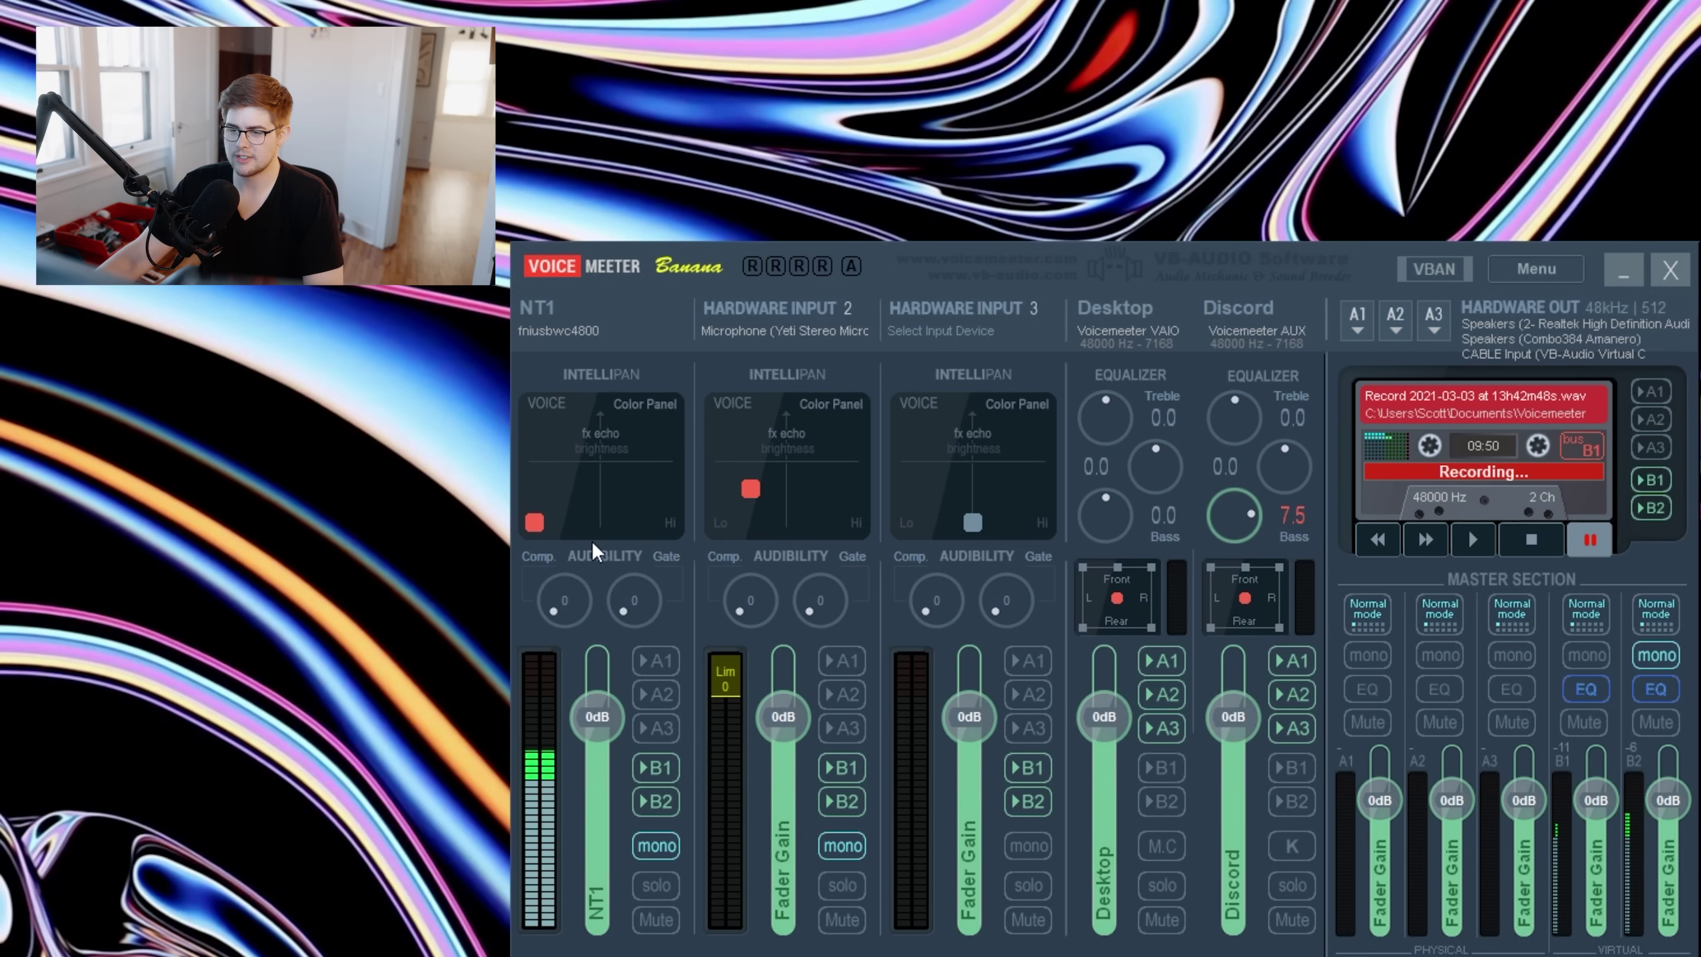
drag(596, 553, 534, 420)
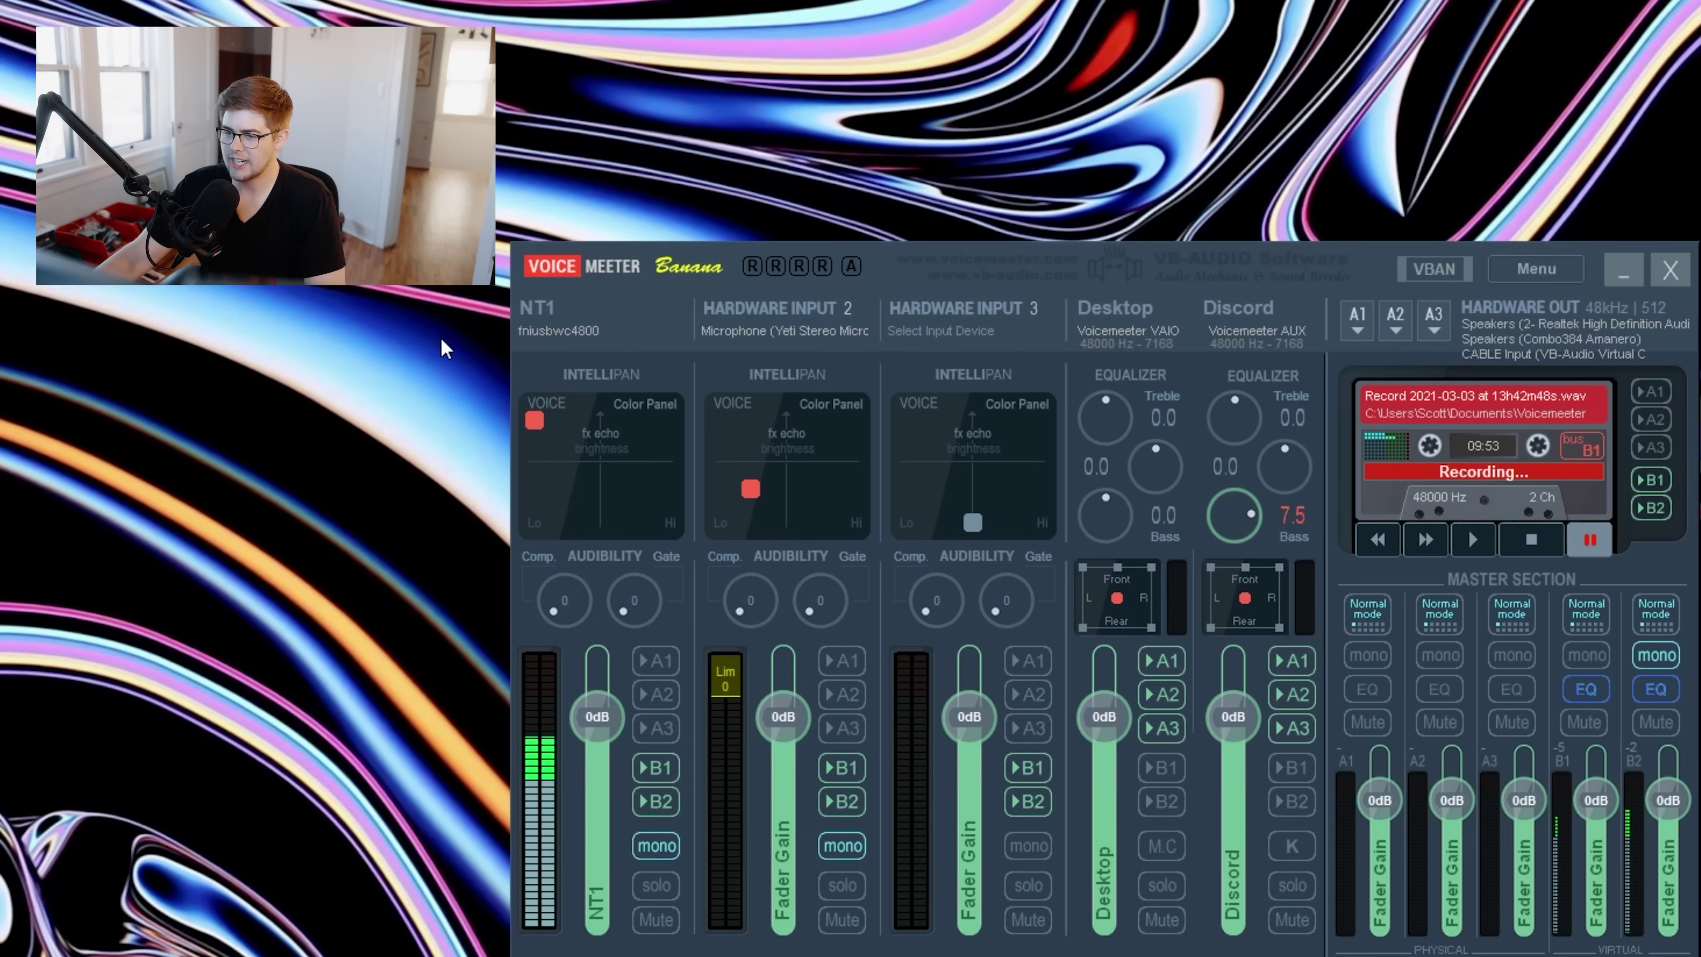
drag(591, 497, 602, 466)
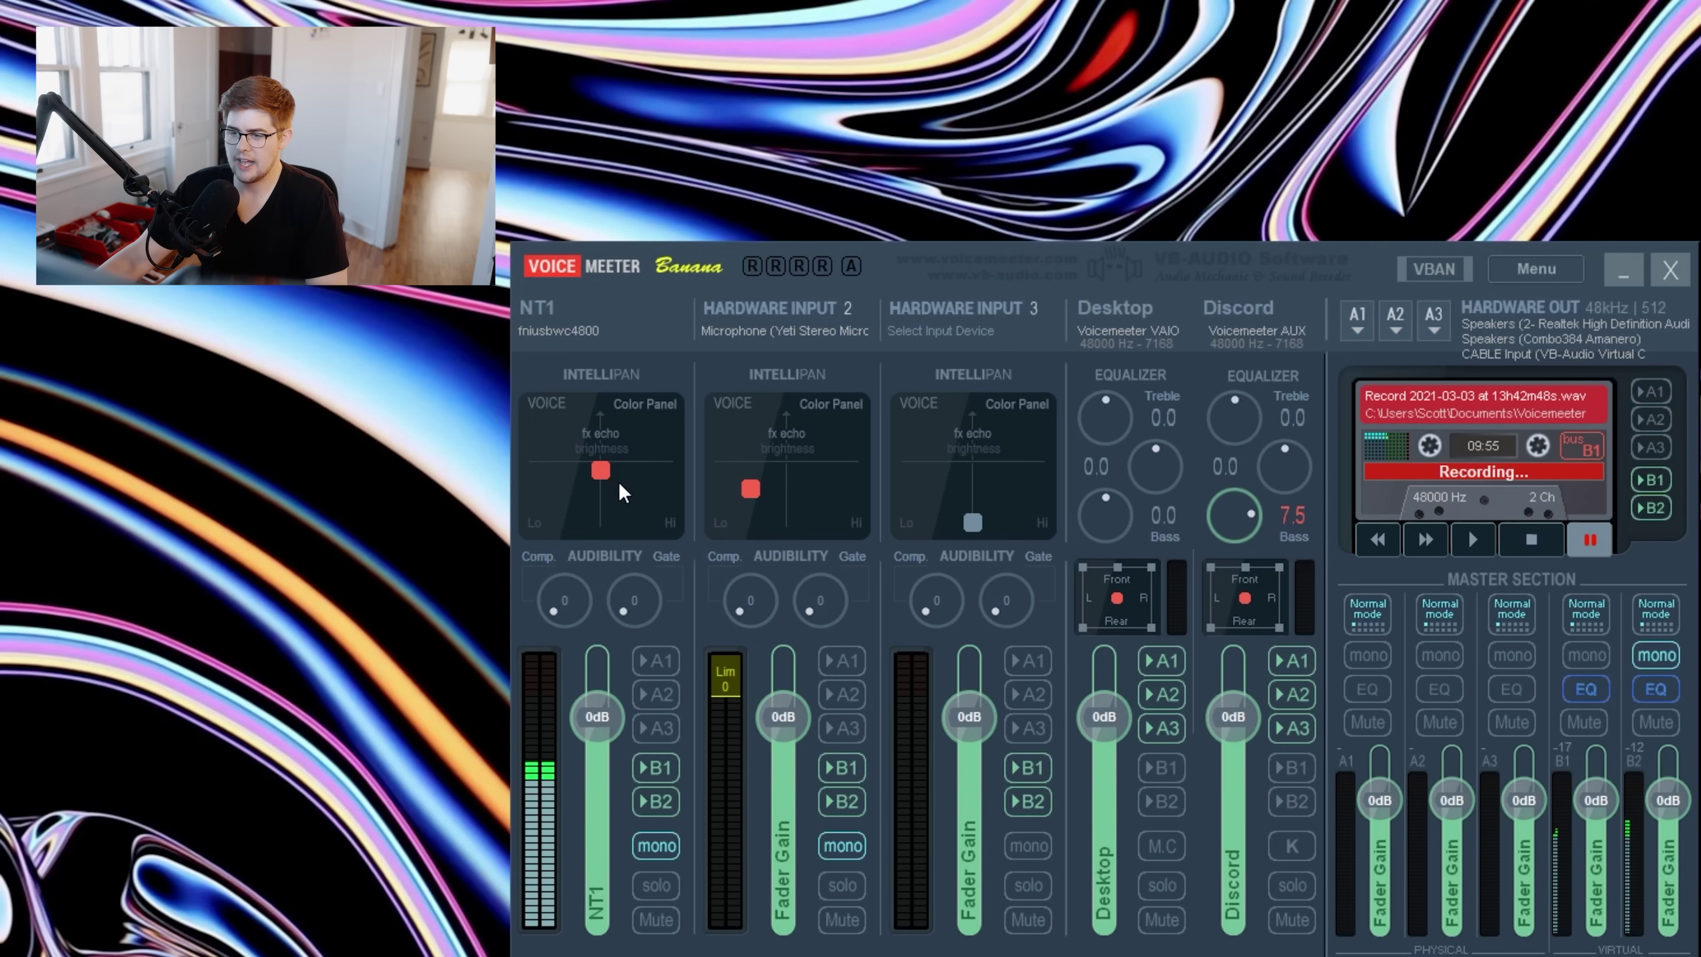
drag(619, 485, 570, 489)
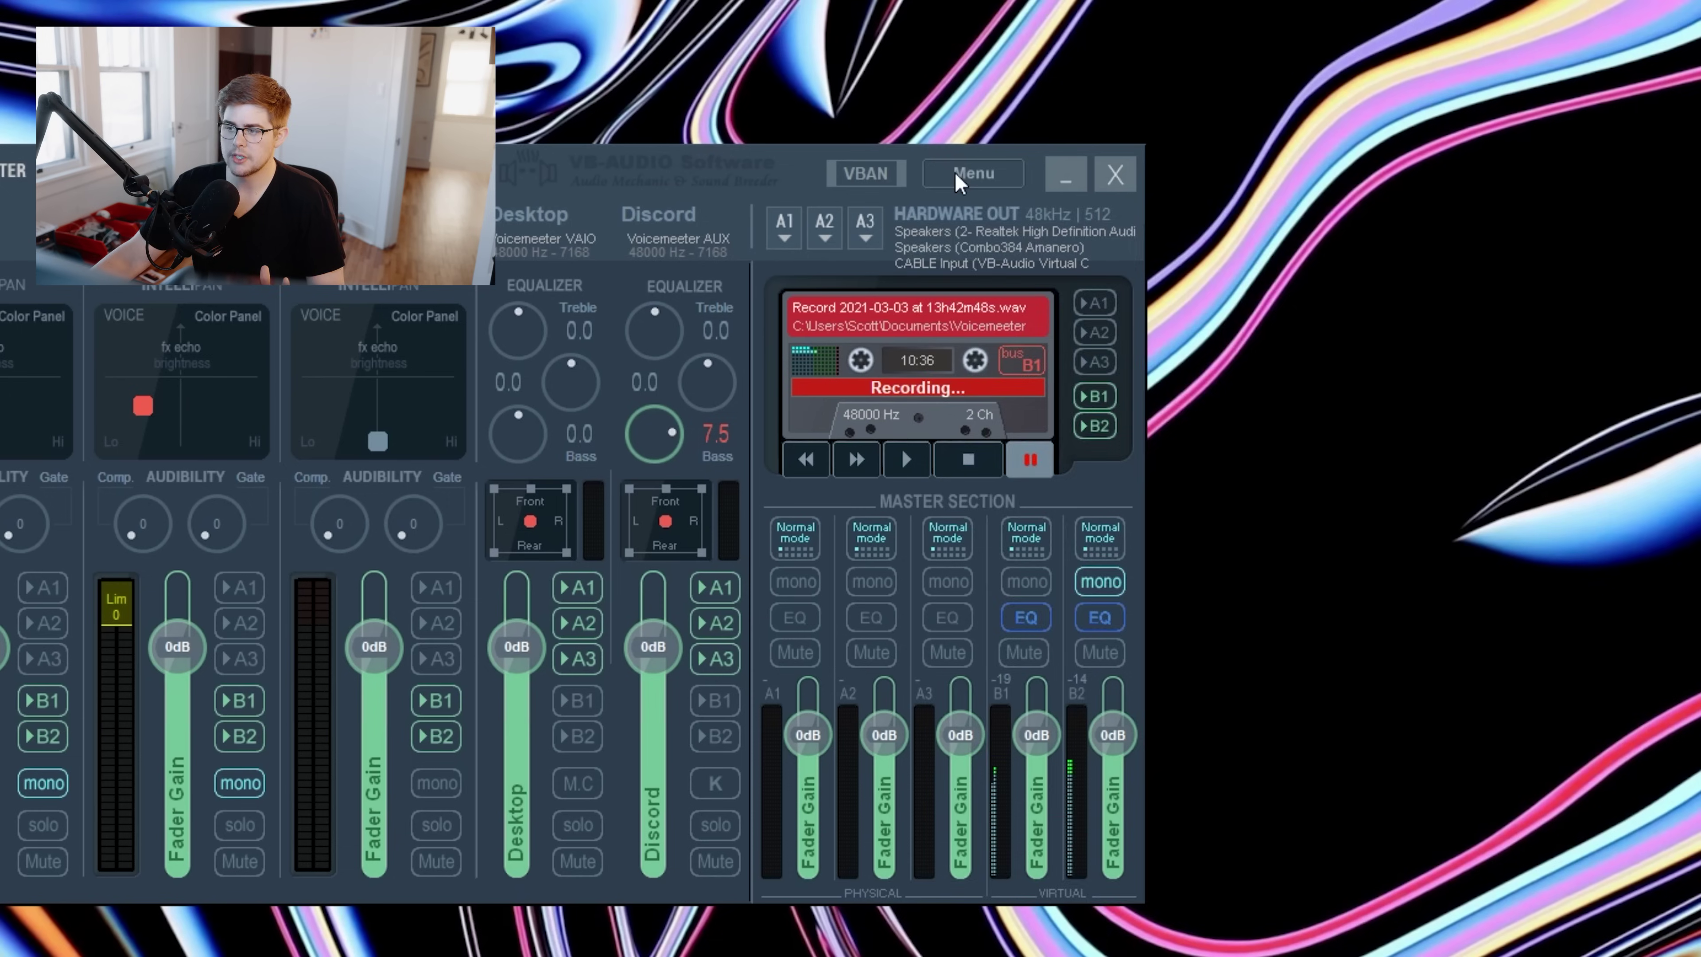
- Open Voicemeeter's main Menu showing Run on Windows Startup and System Tray ticked
click(974, 172)
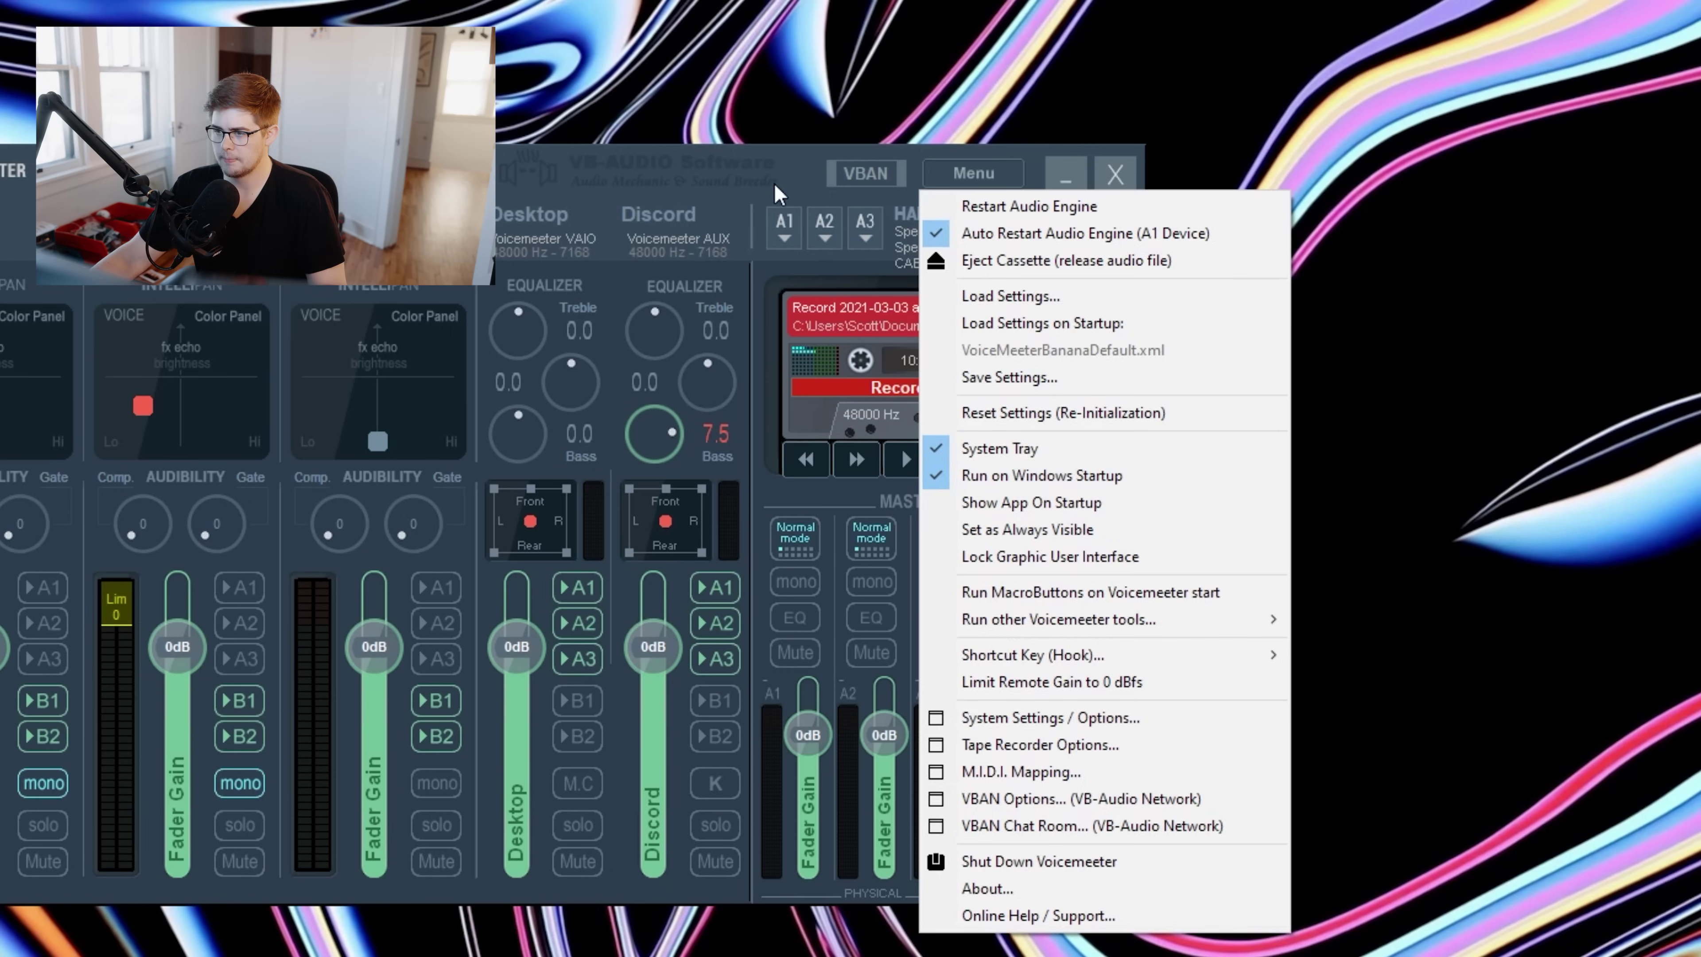
click(1125, 179)
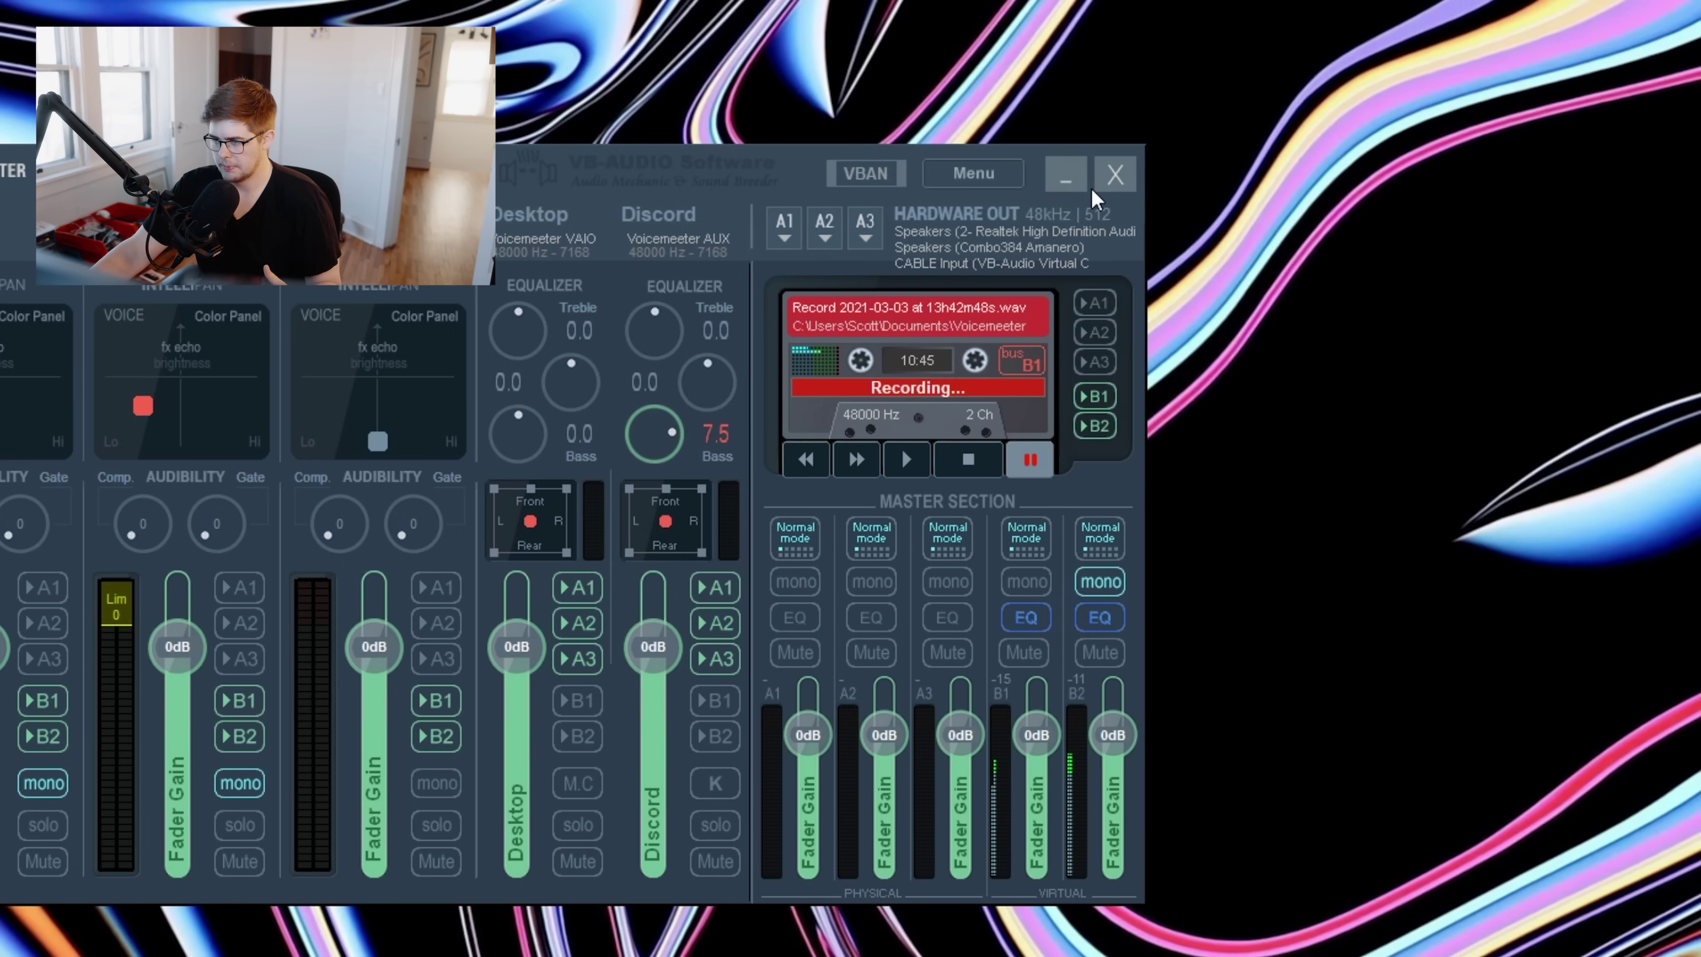
click(983, 188)
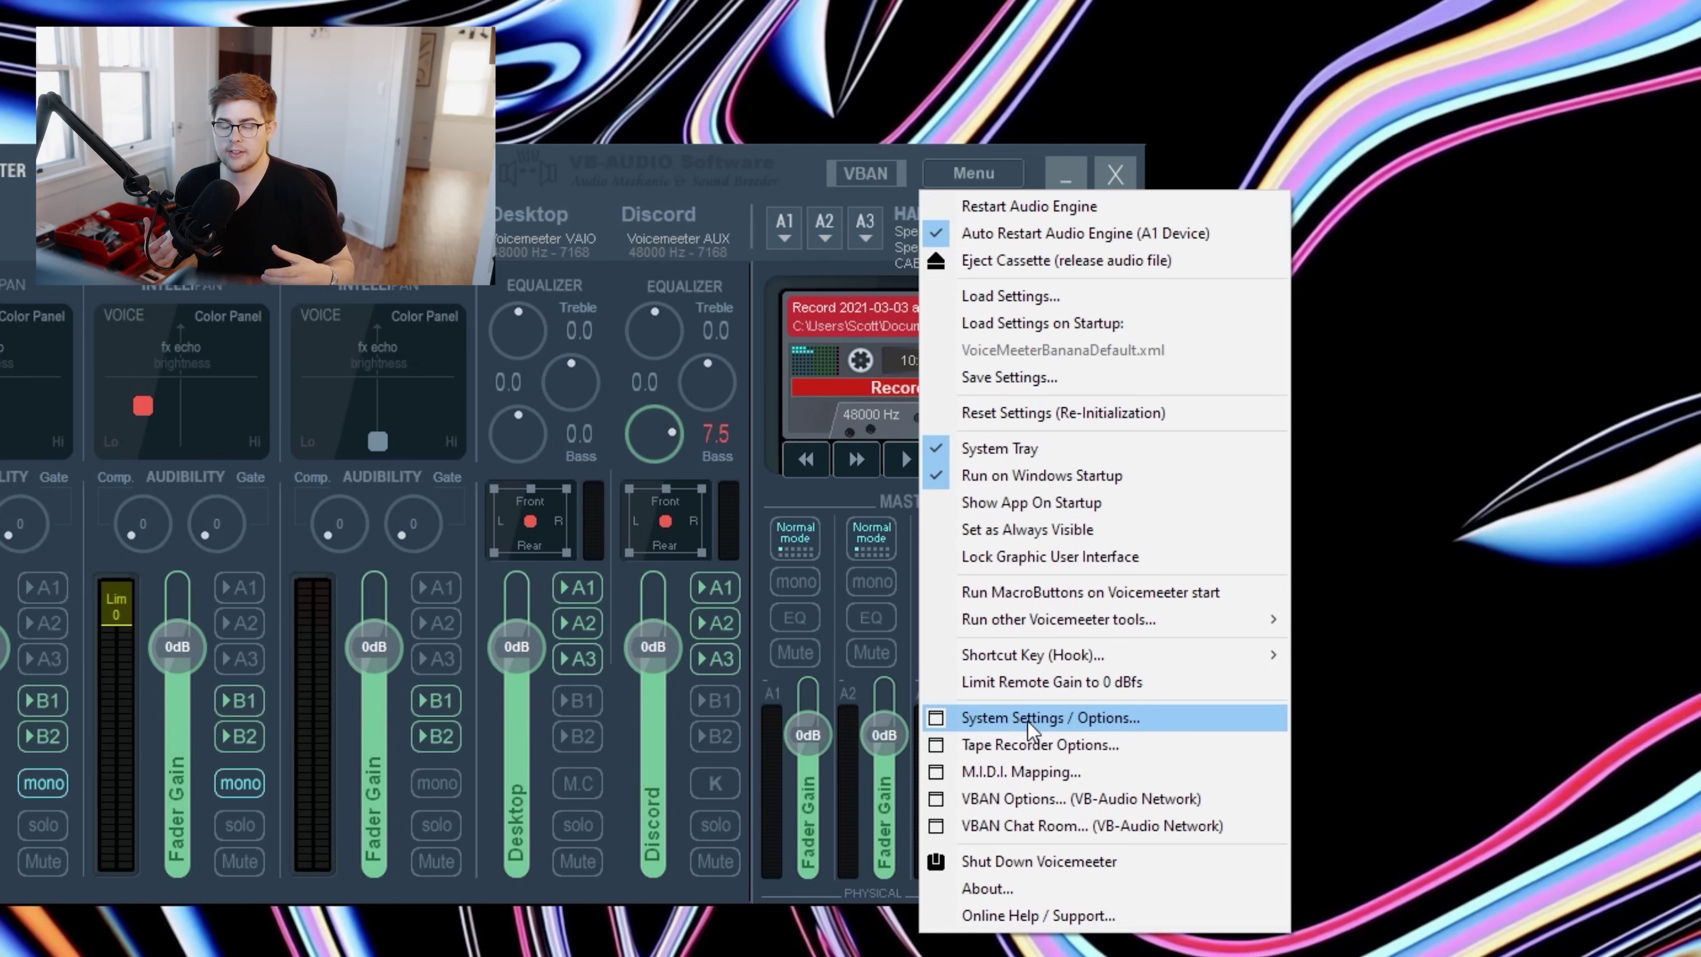
- Open System Settings / Options, confirm every SR value reads 48000 Hz, and close it
click(1097, 718)
drag(1249, 167, 505, 55)
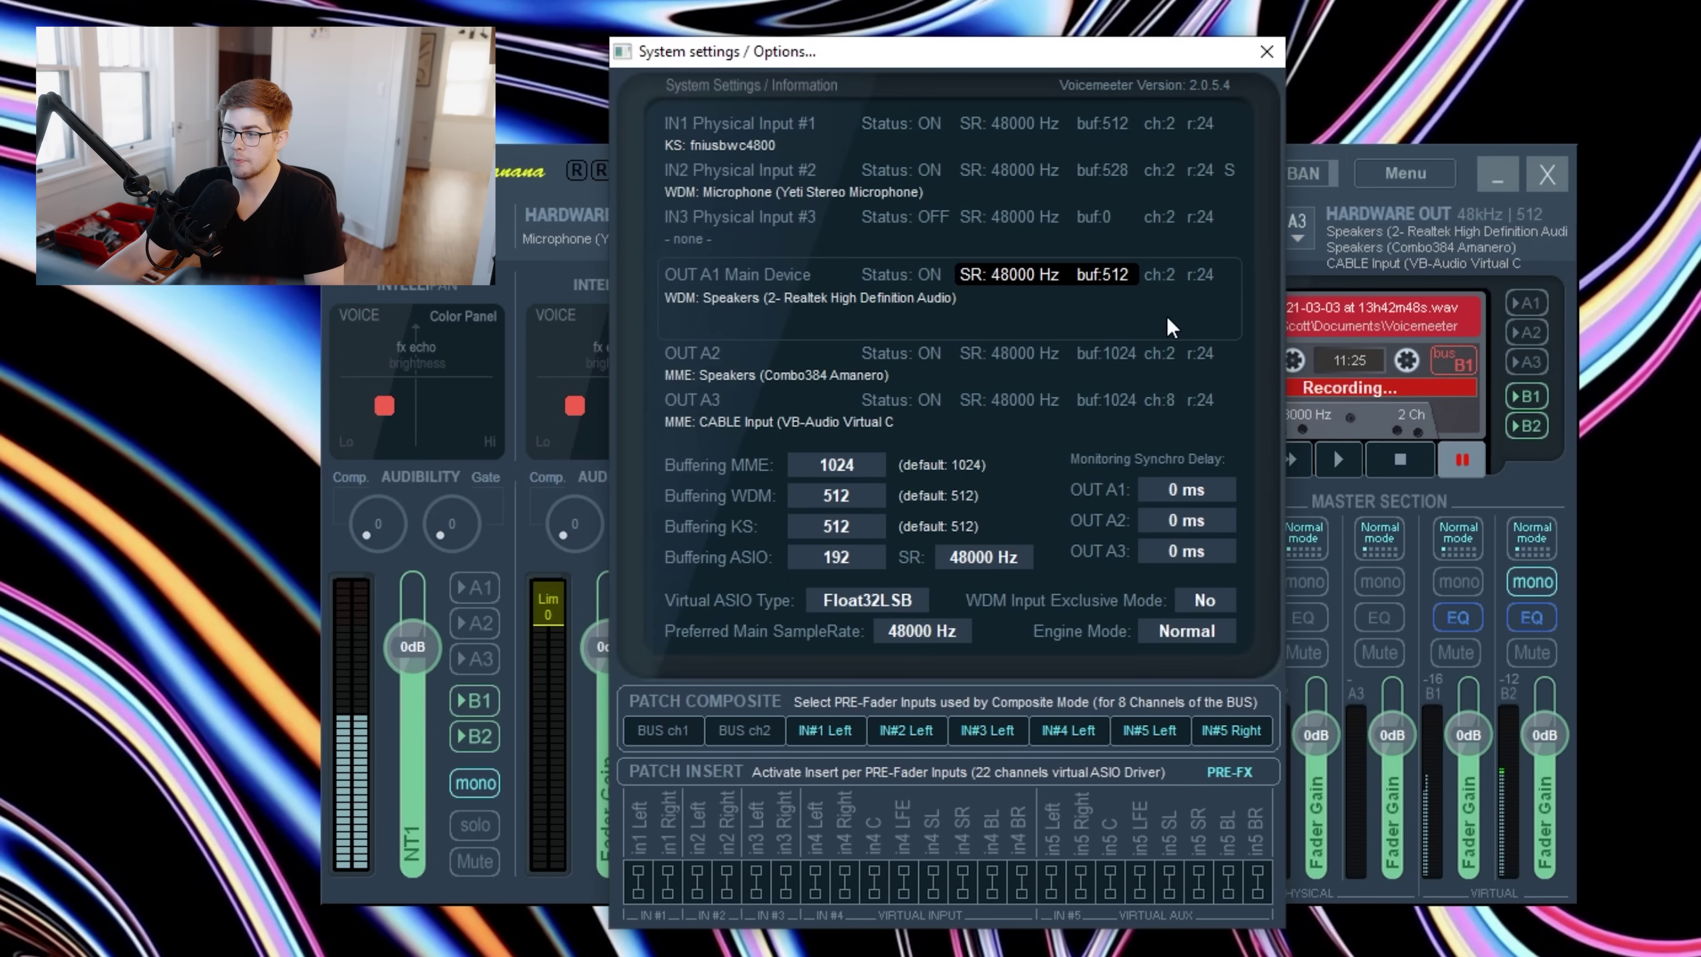
click(1266, 51)
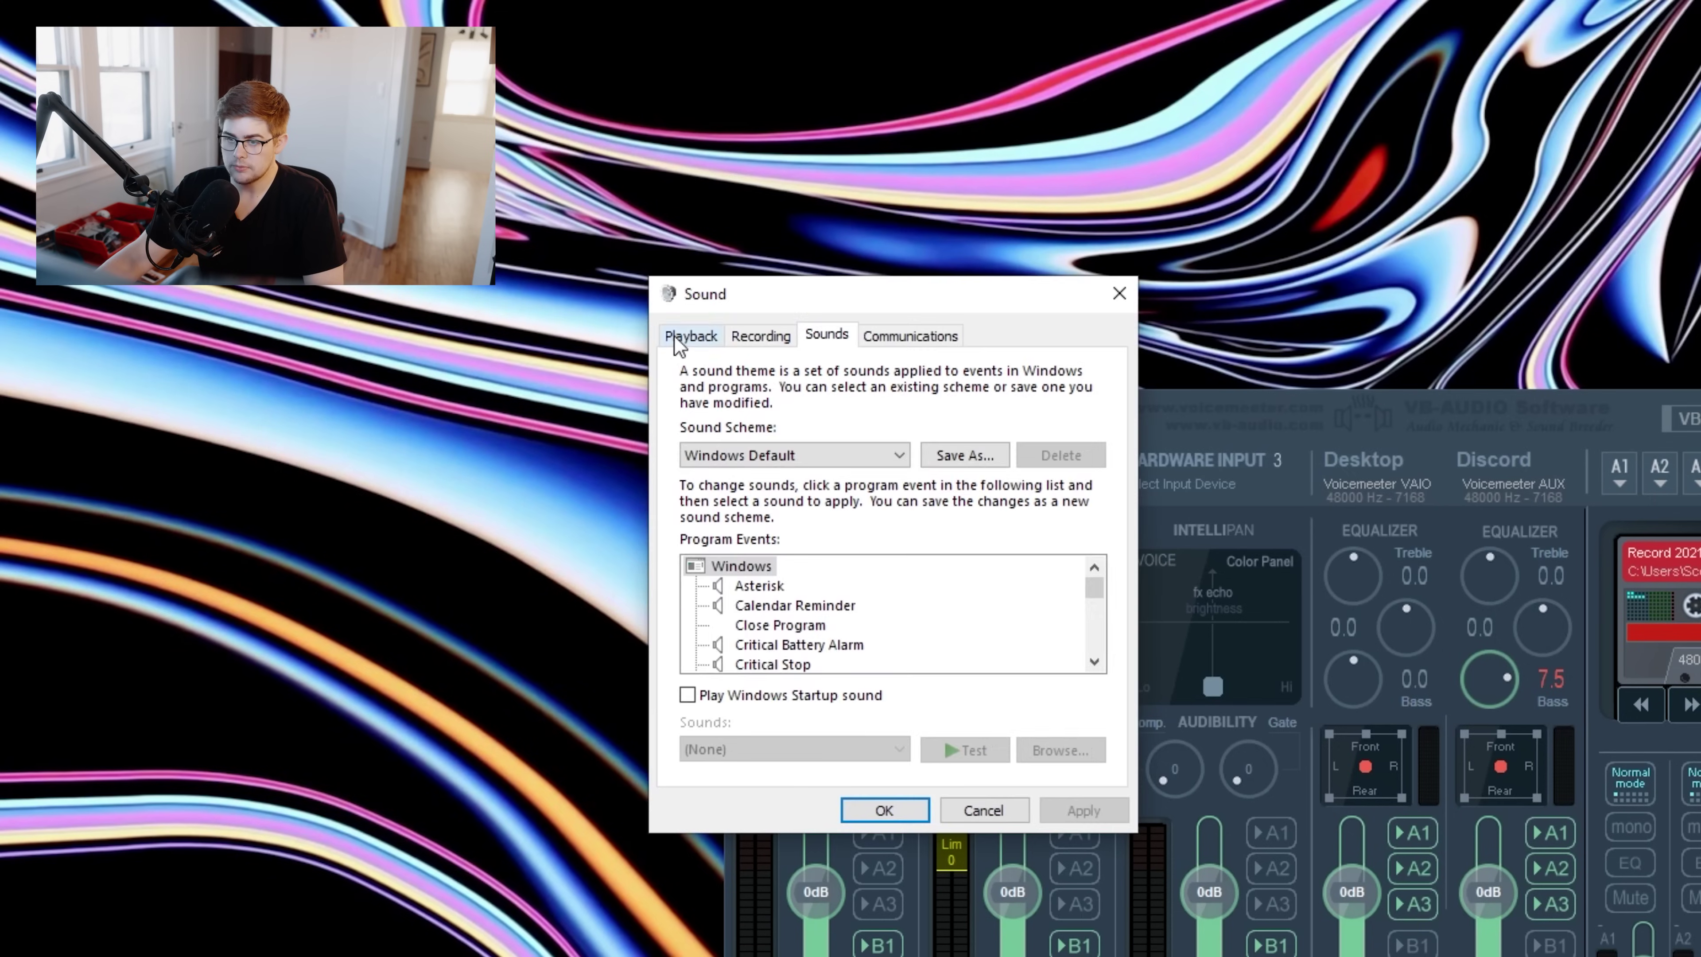
- Show the recording devices list with disabled devices hidden
click(690, 335)
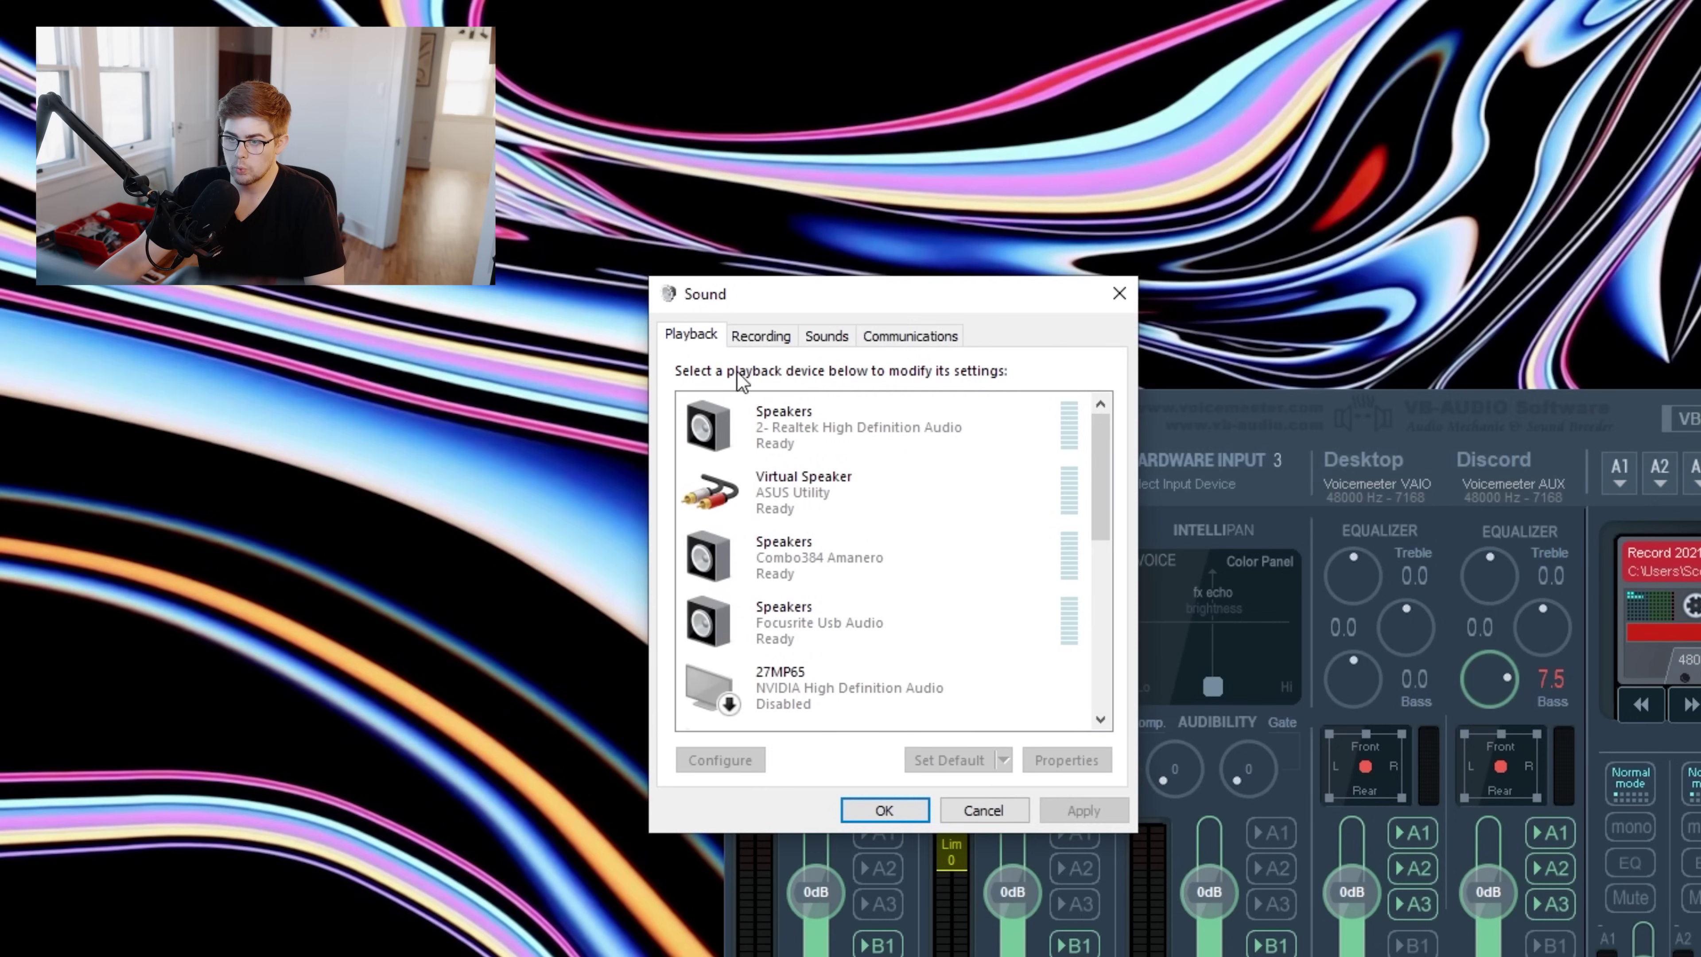
click(758, 335)
scroll(1072, 509, down, 5)
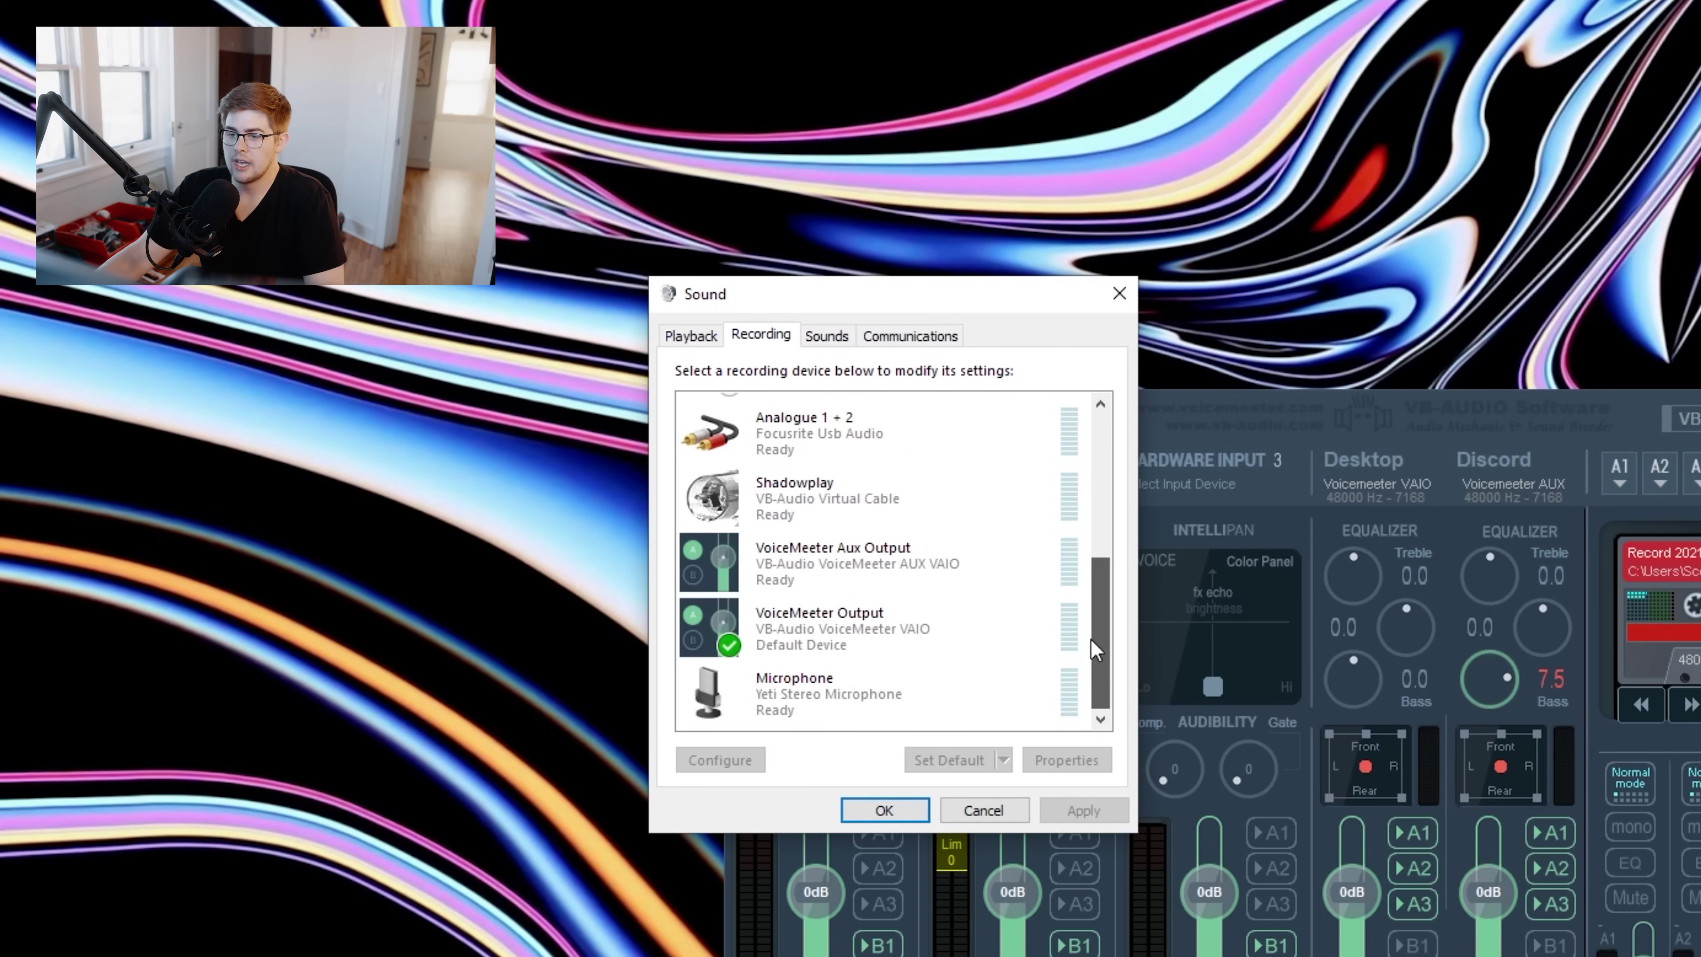
right_click(929, 592)
click(948, 700)
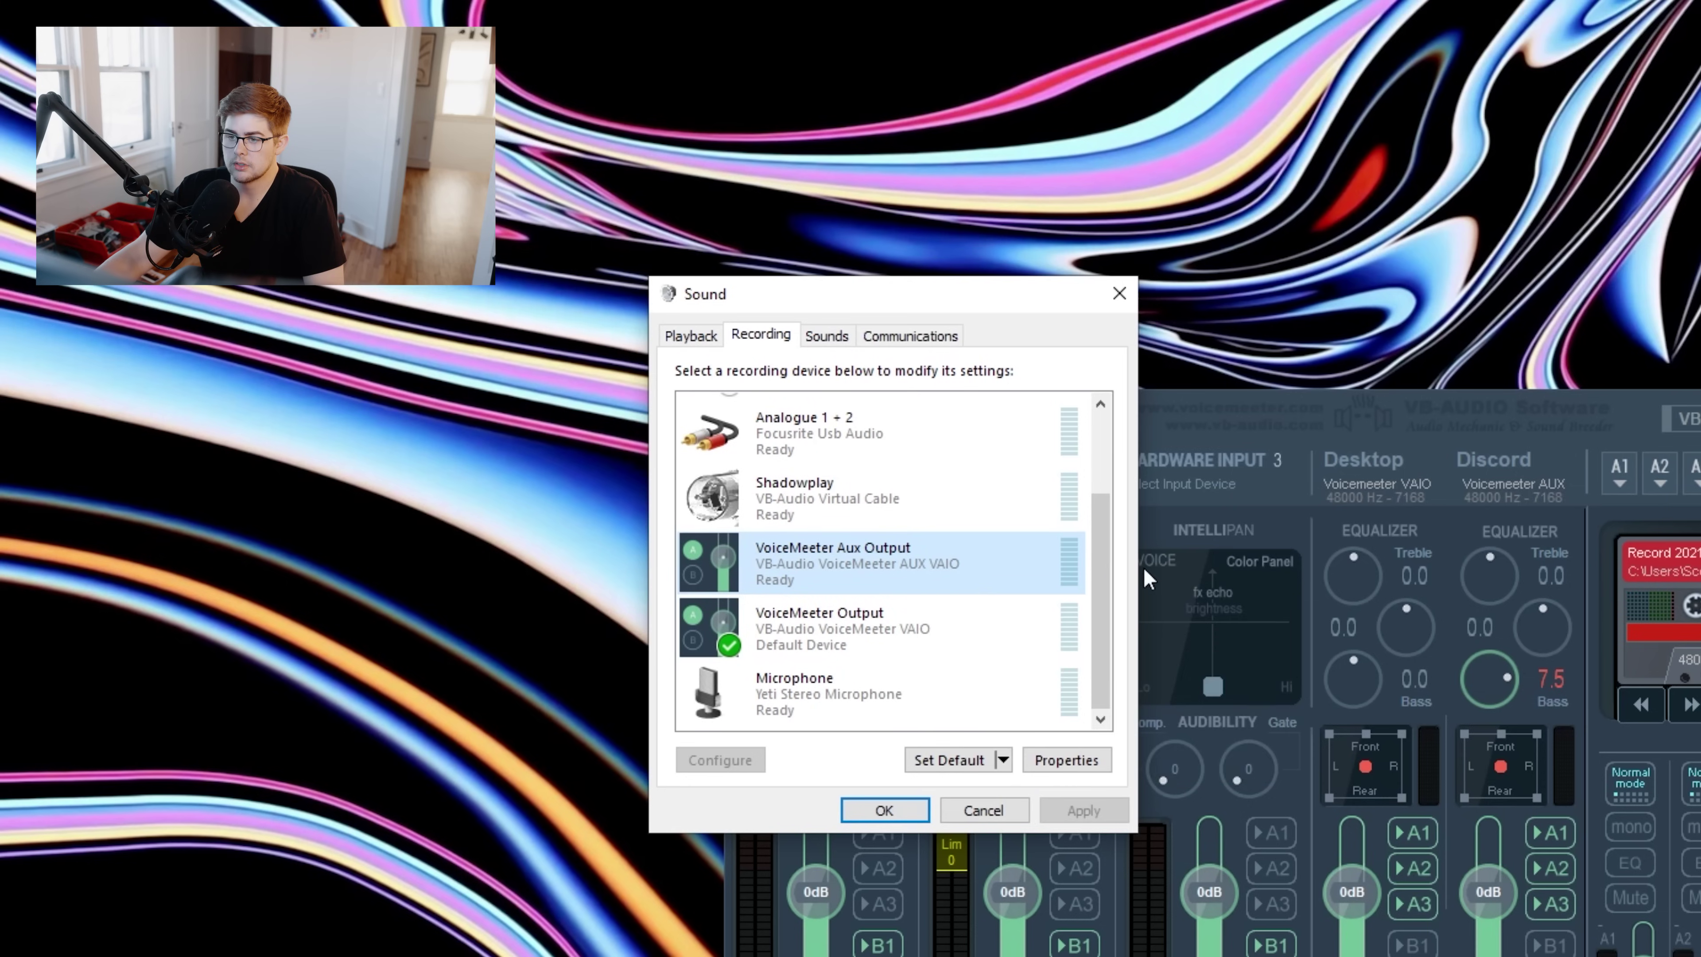
scroll(1092, 455, up, 2)
scroll(1085, 509, down, 2)
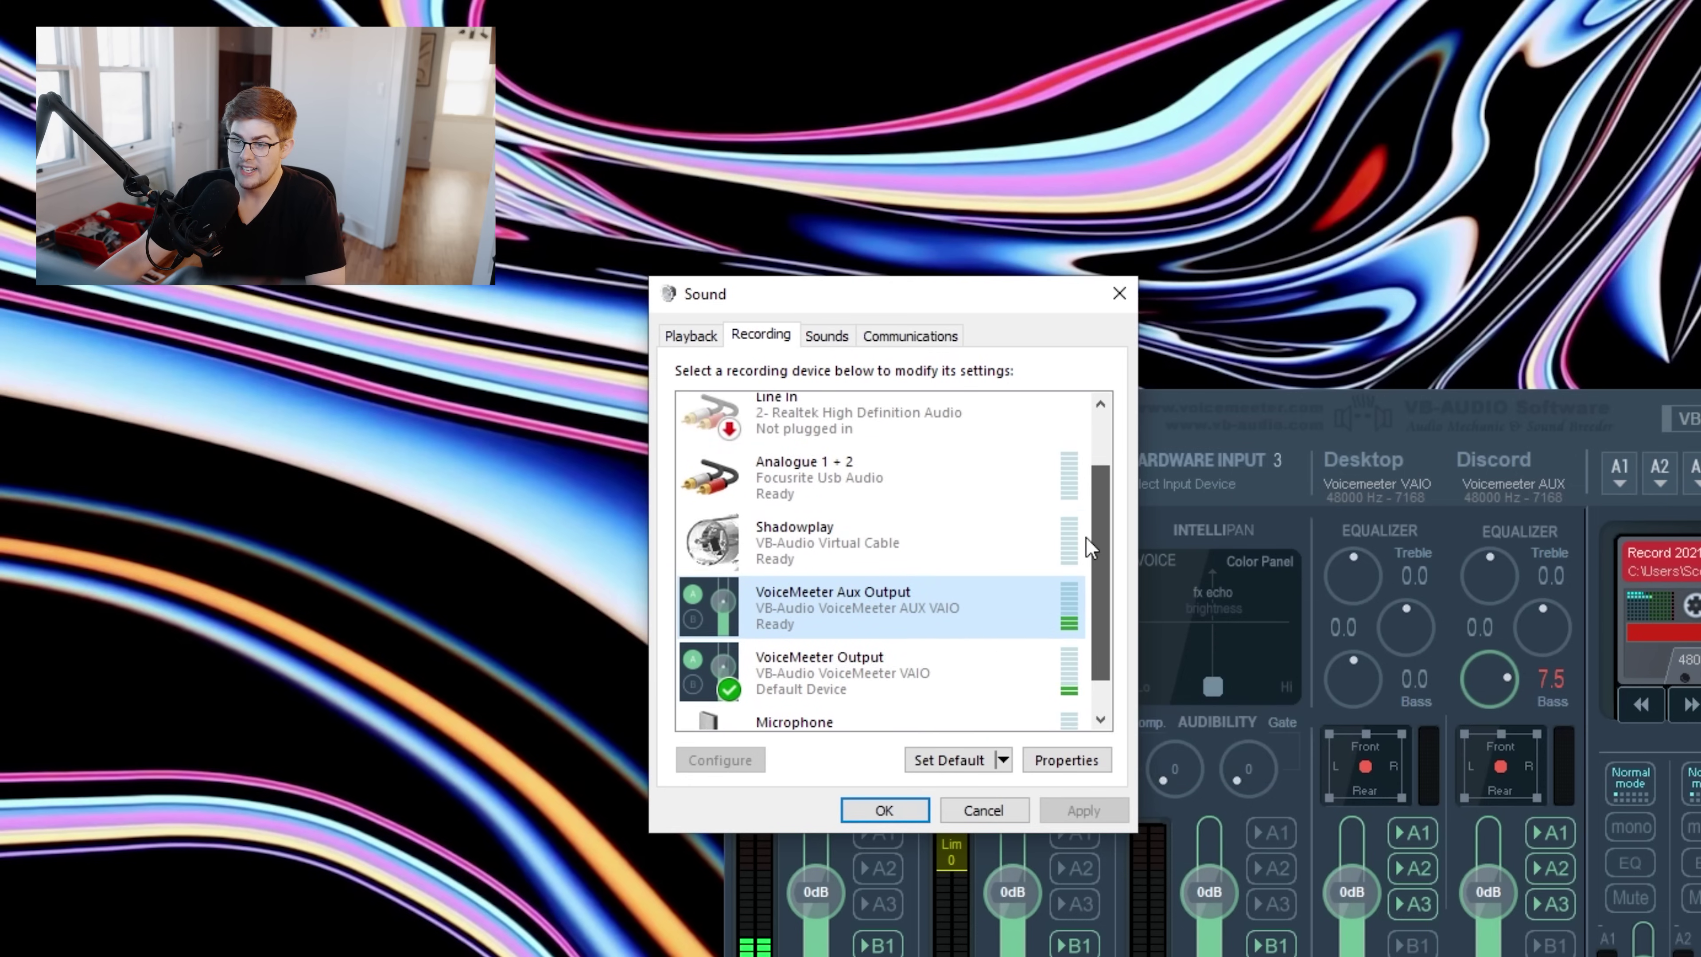
scroll(893, 485, up, 1)
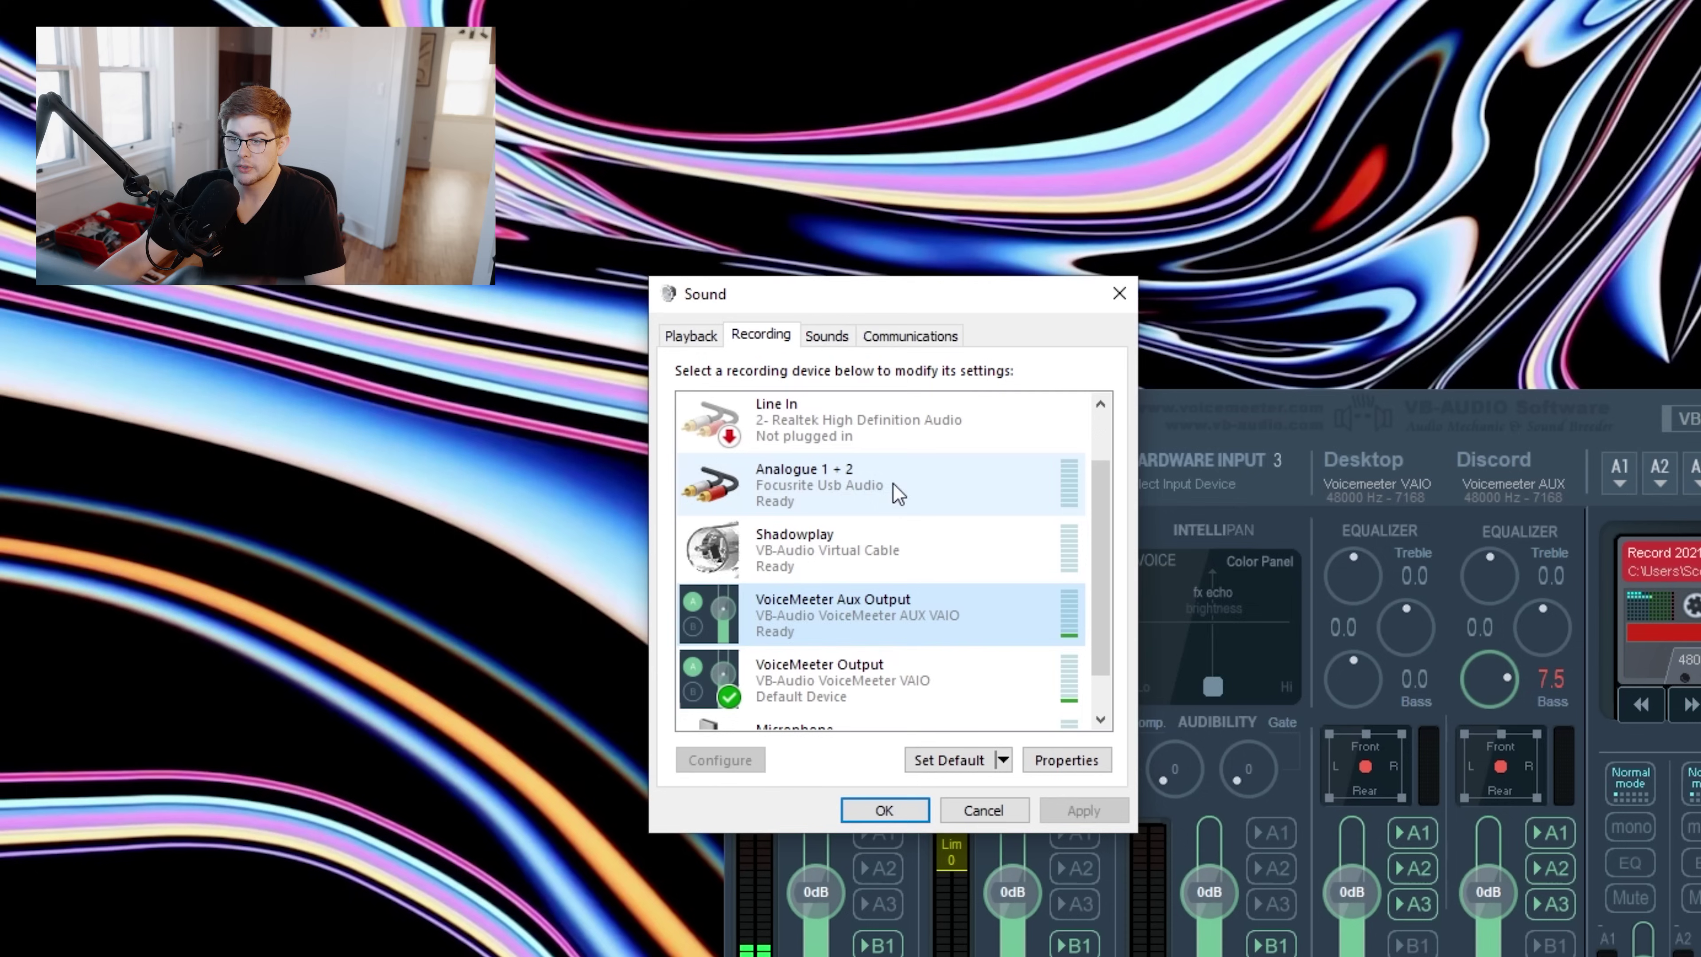
- Confirm Analogue 1 + 2 uses 2 channel, 24 bit, 48000 Hz, then close the Sound panel with OK
right_click(894, 484)
click(1000, 648)
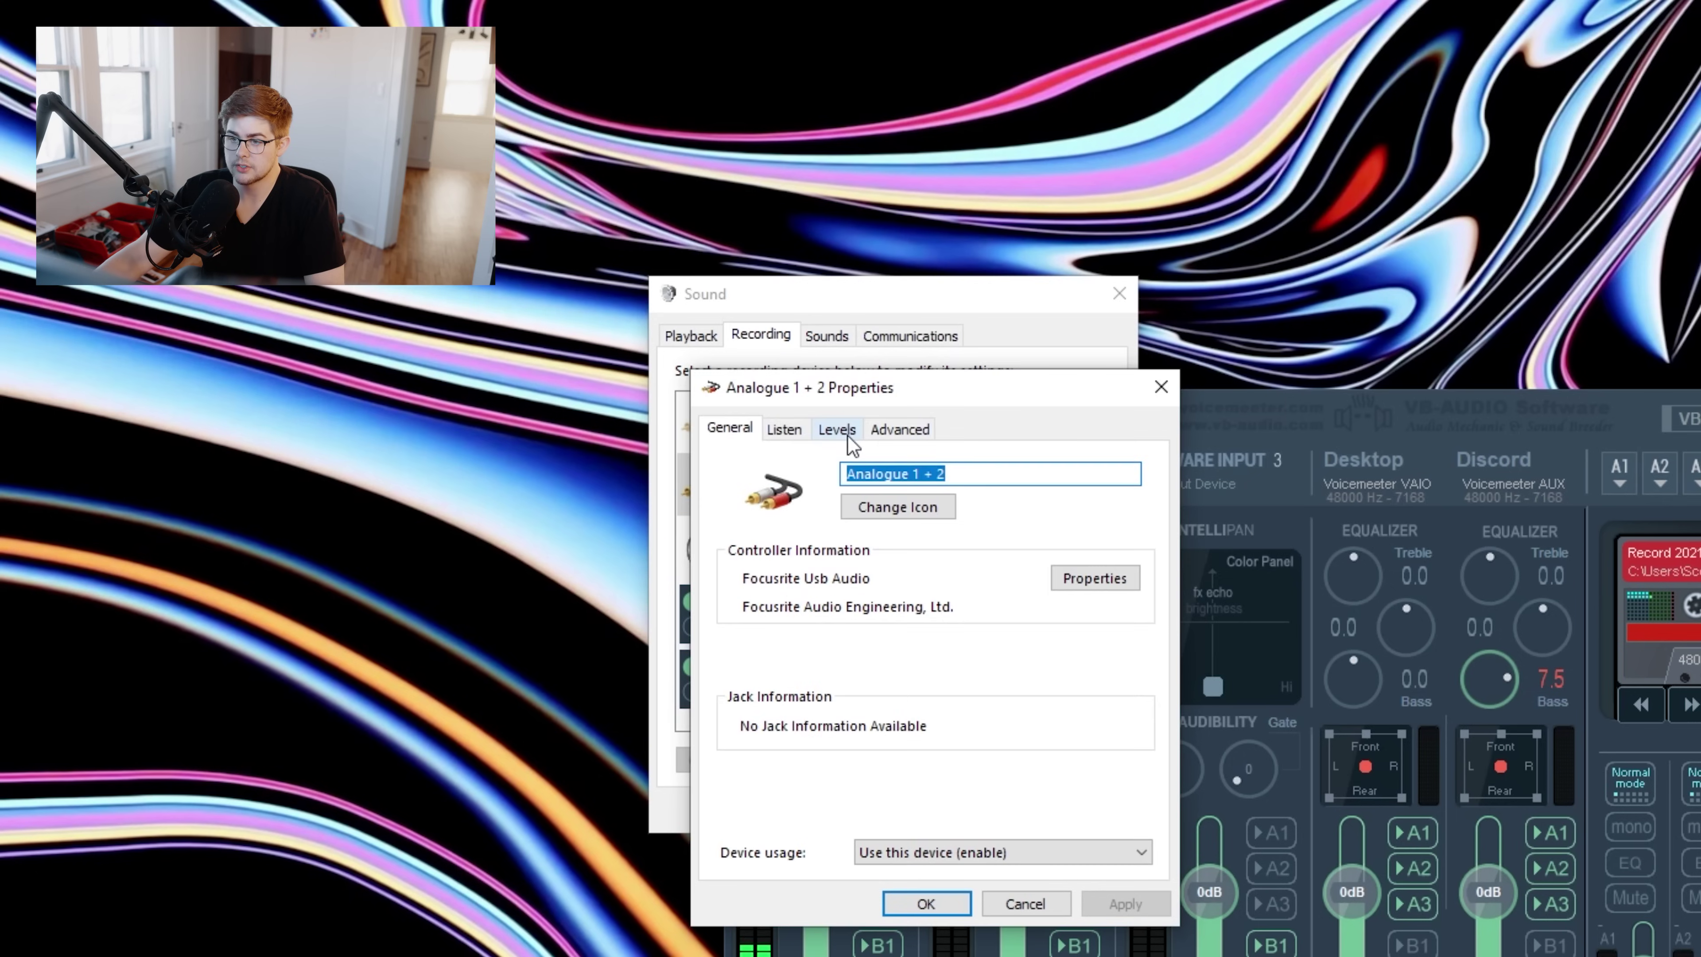
click(894, 428)
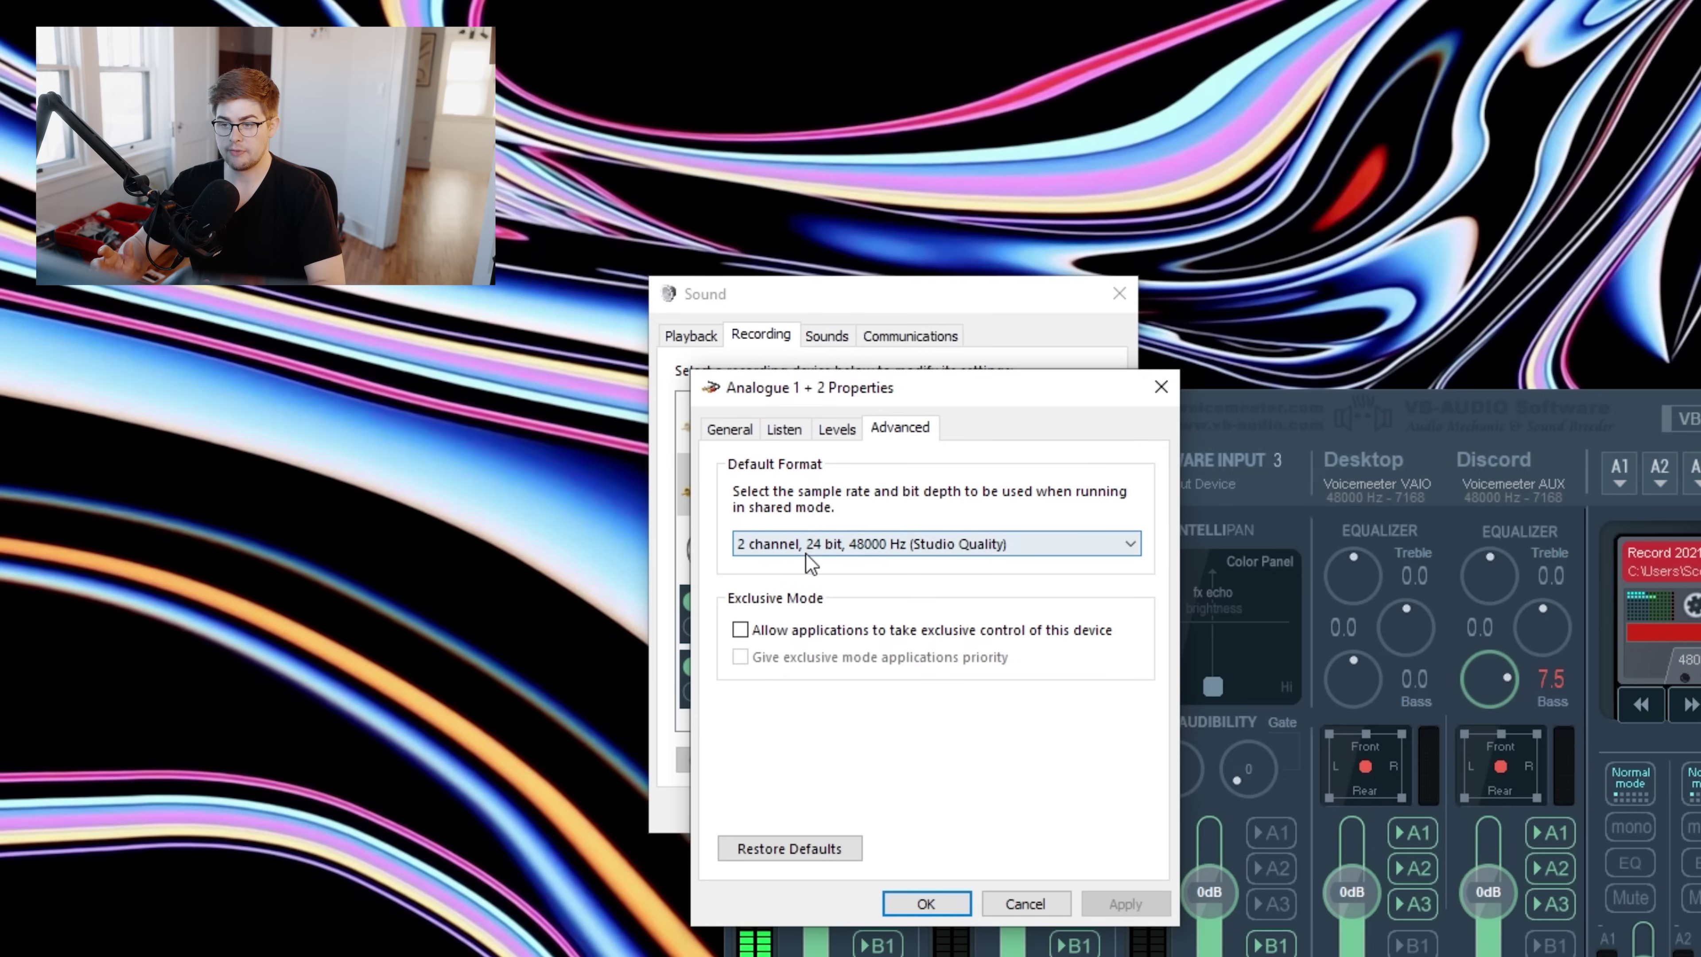
click(847, 542)
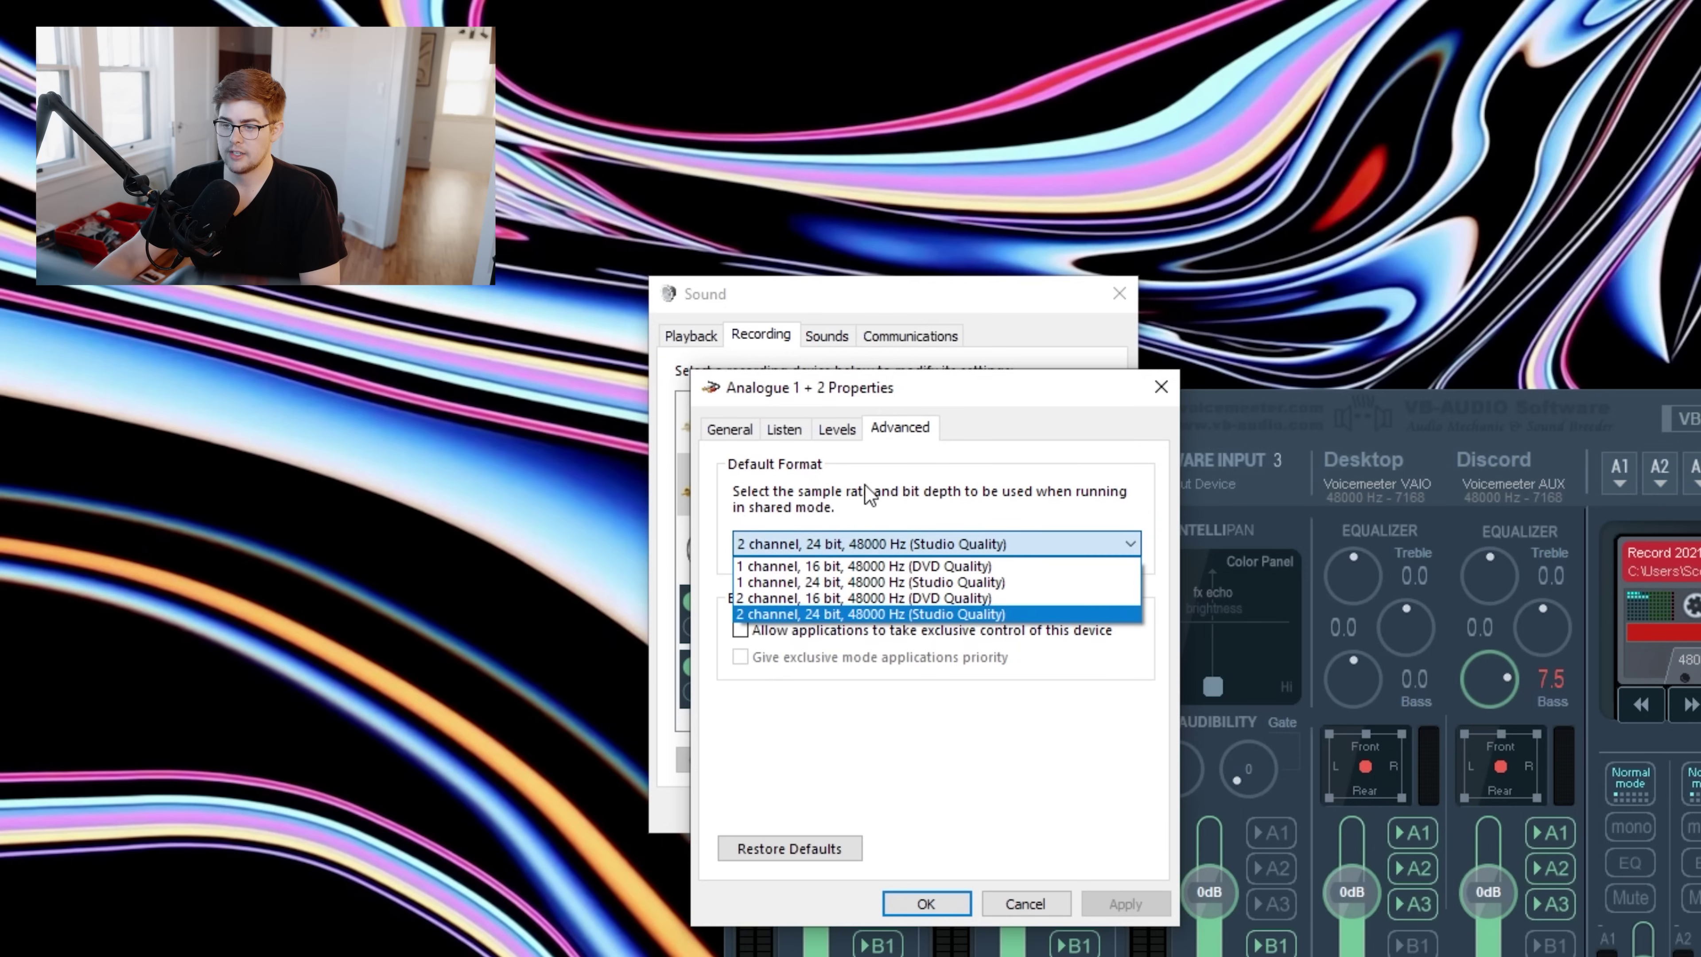
click(848, 518)
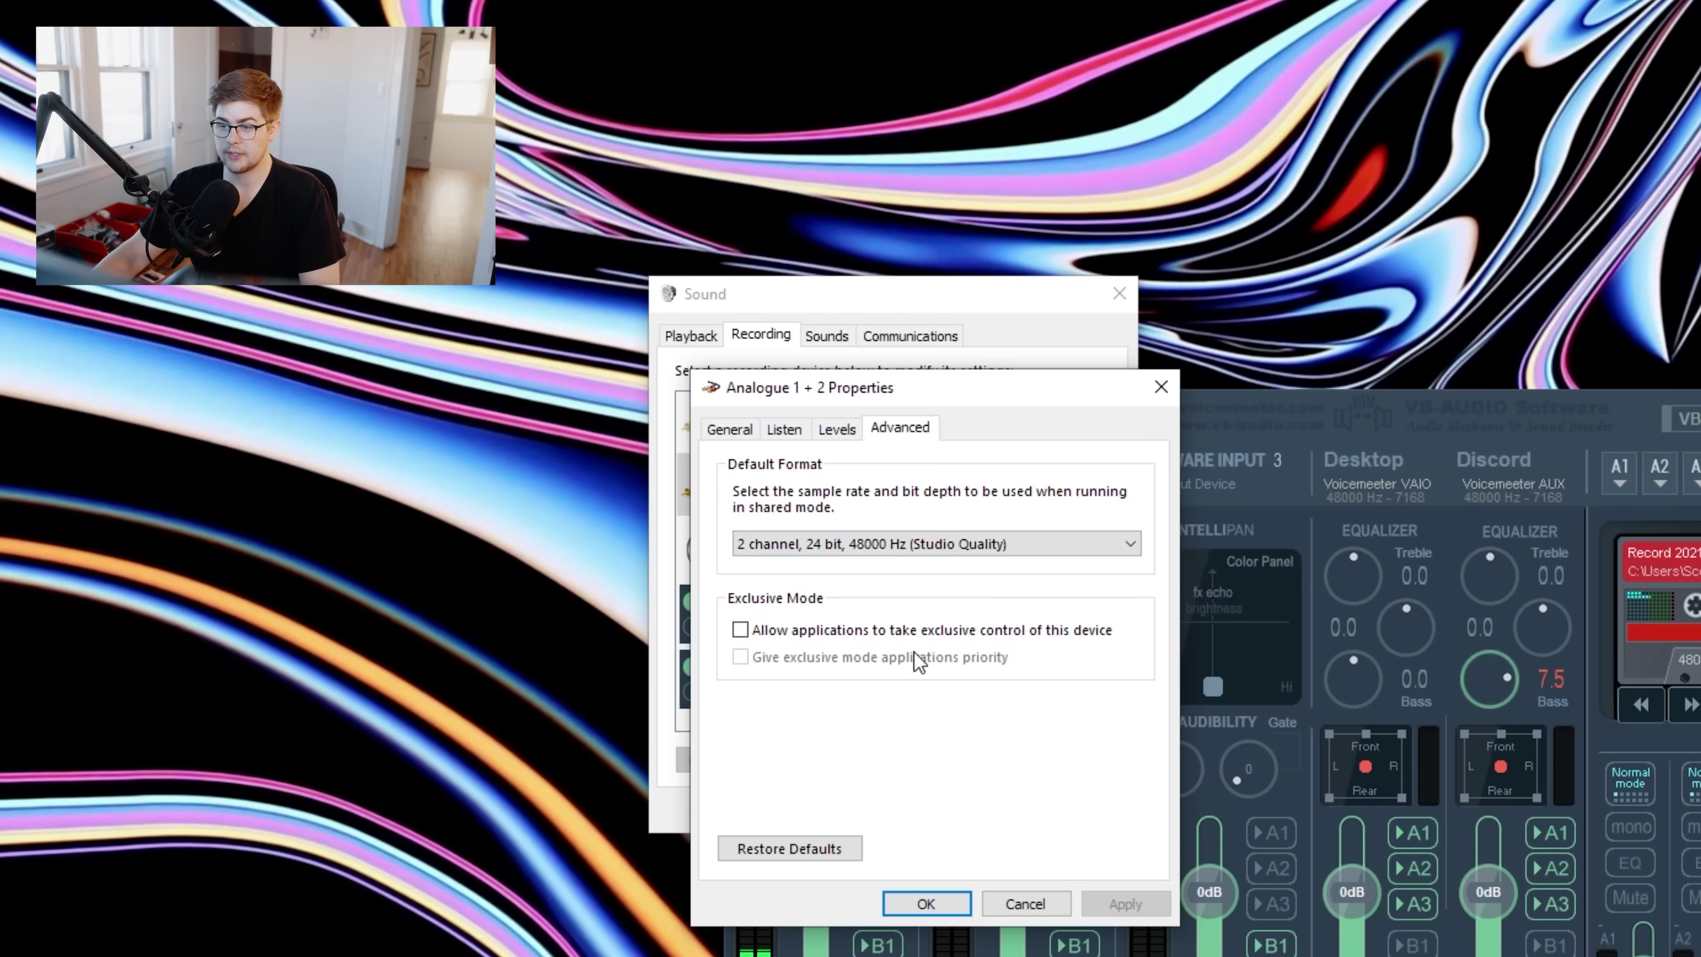
click(827, 437)
click(778, 436)
click(1159, 387)
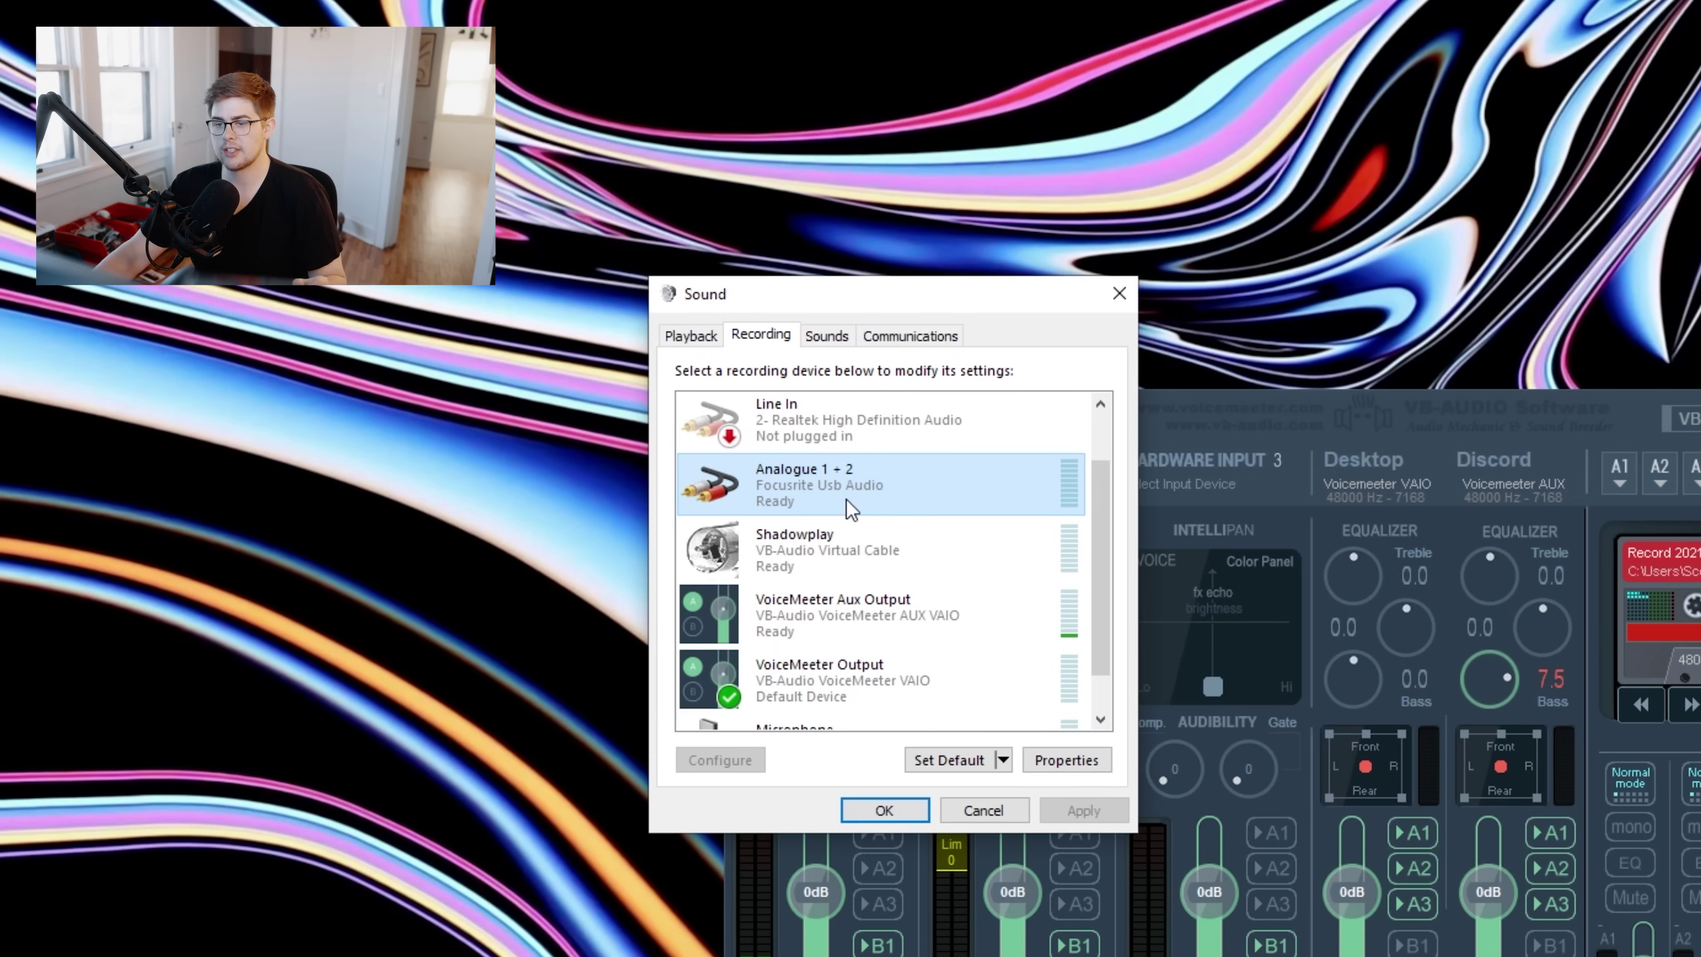
scroll(850, 509, up, 1)
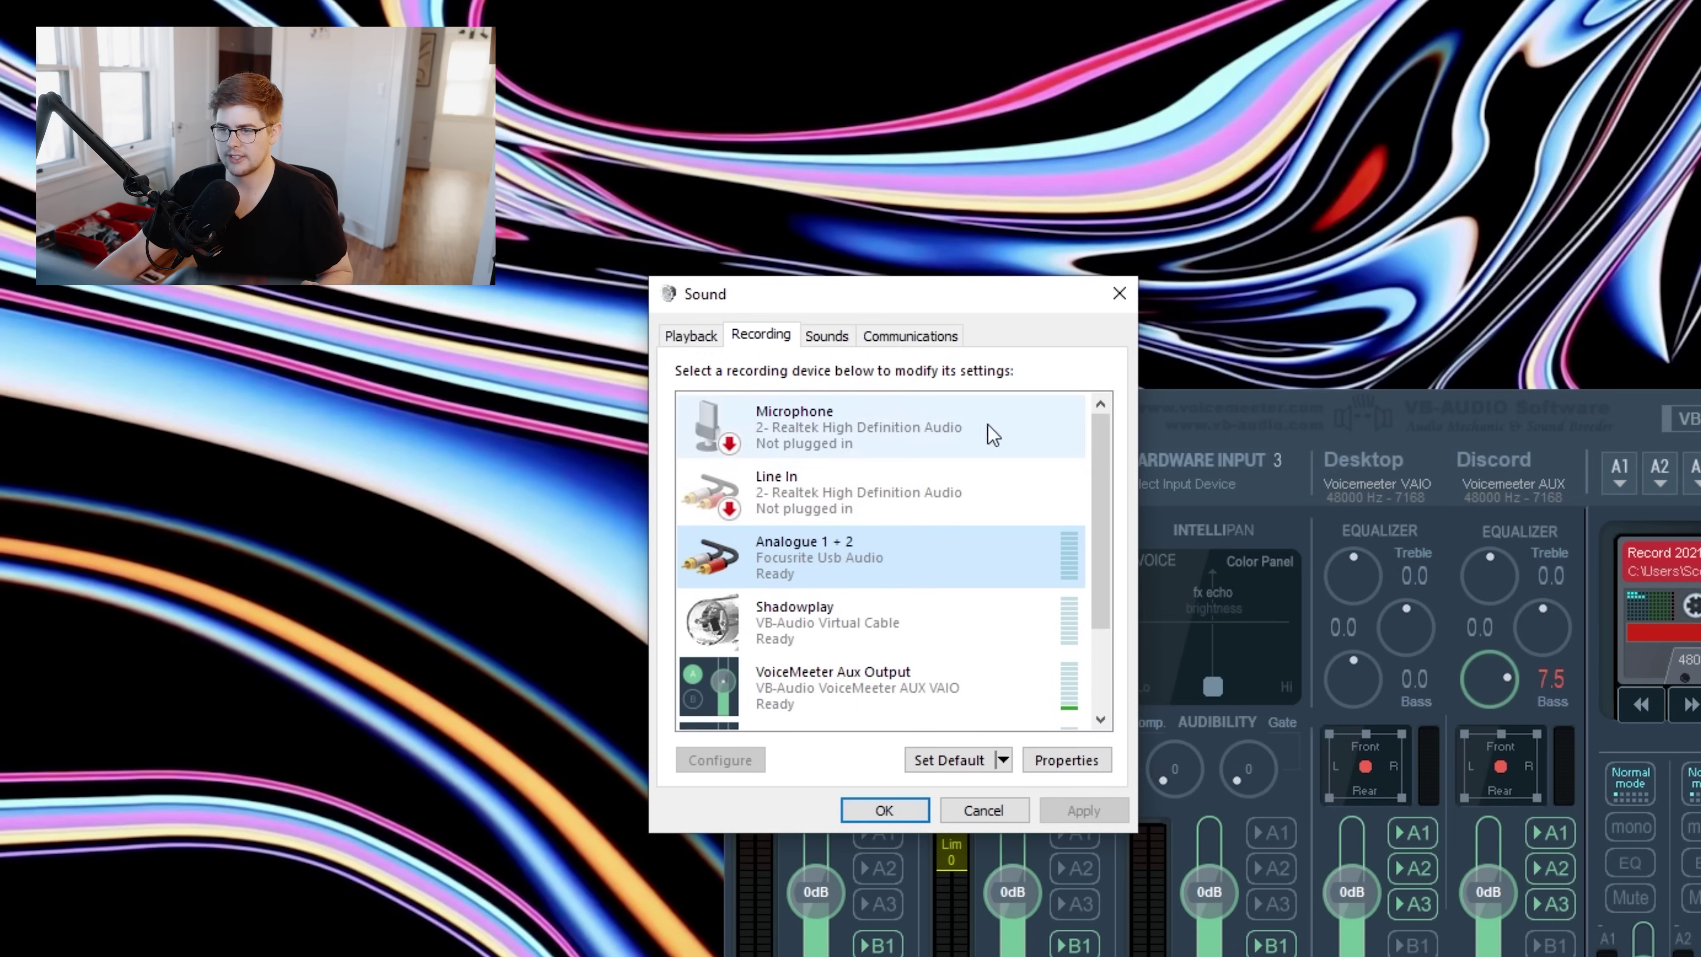
click(883, 811)
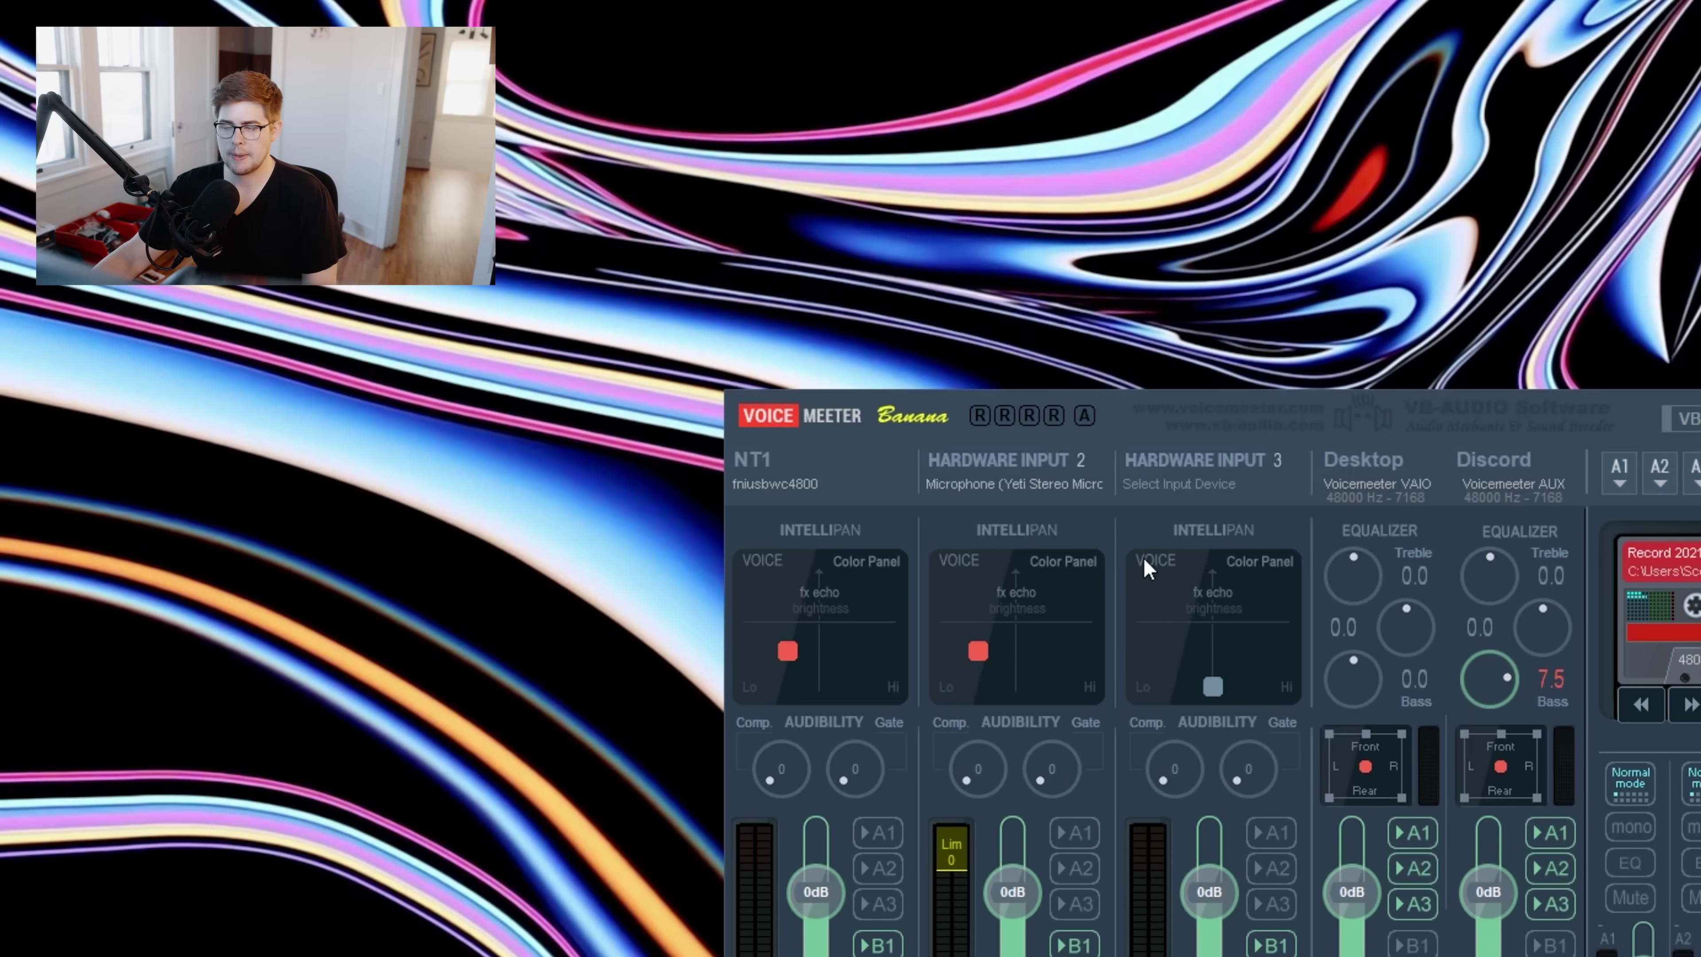